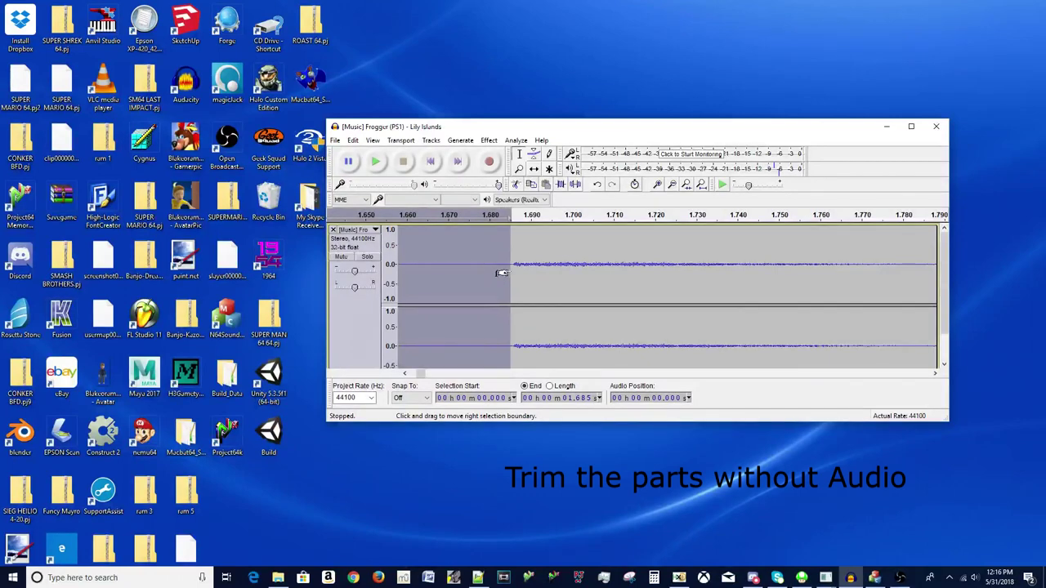
Trim the silence off the track, removing the first 1.685 s and everything after about 2 min 3.302 s.
scroll(568, 316, "down", 3)
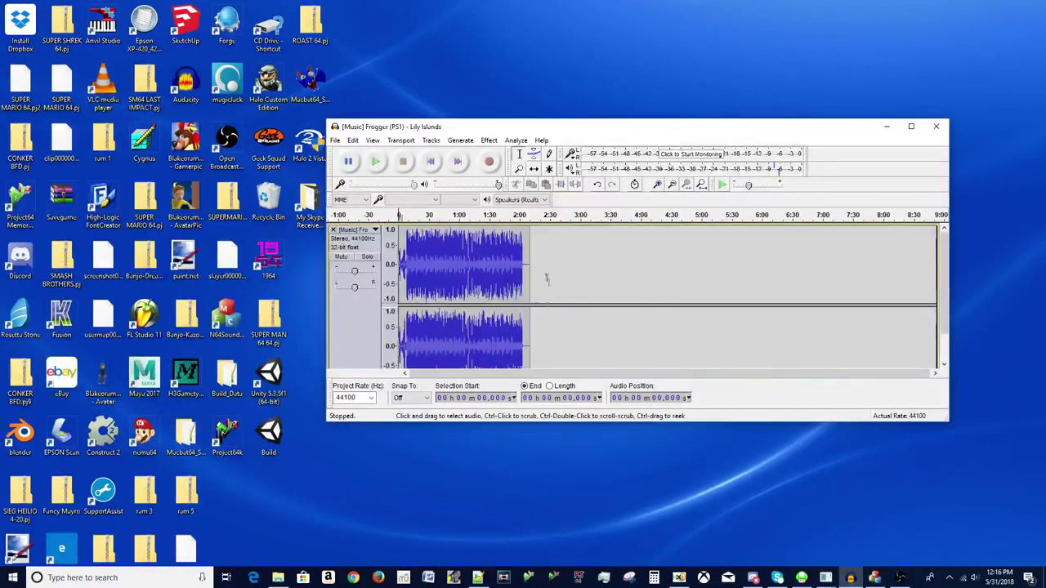
scroll(573, 295, "up", 8)
left_click(661, 253)
scroll(711, 323, "up", 6)
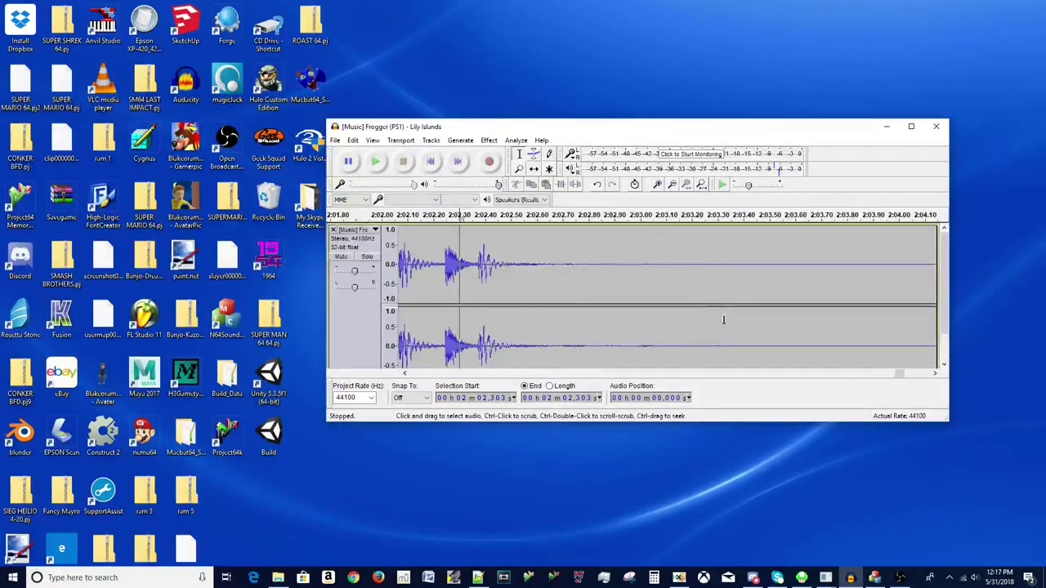
left_click_drag(696, 327, 663, 326)
scroll(711, 323, "up", 3)
scroll(676, 321, "up", 4)
scroll(680, 324, "down", 15)
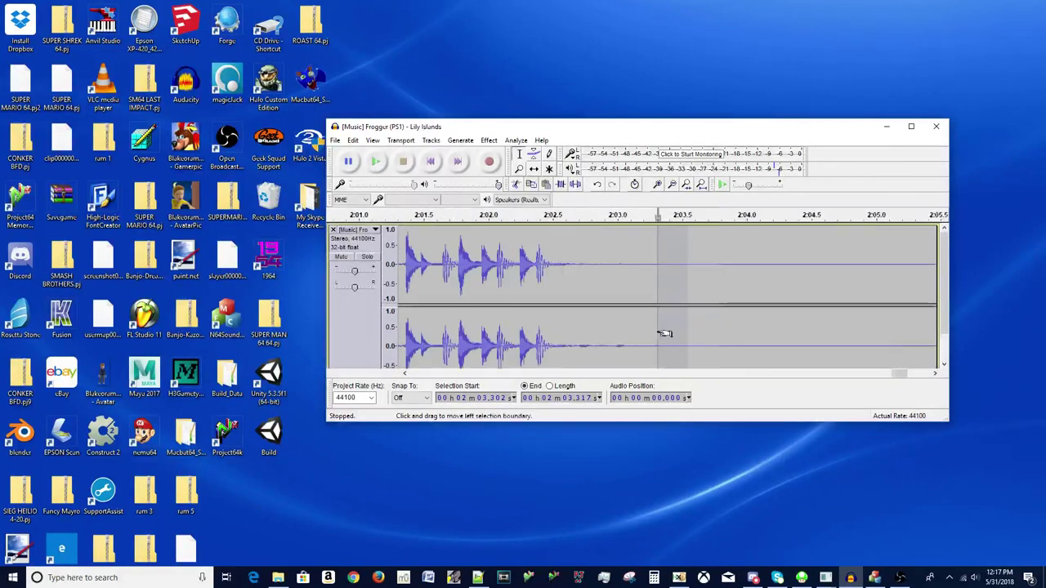
left_click_drag(665, 278, 750, 266)
key("Home")
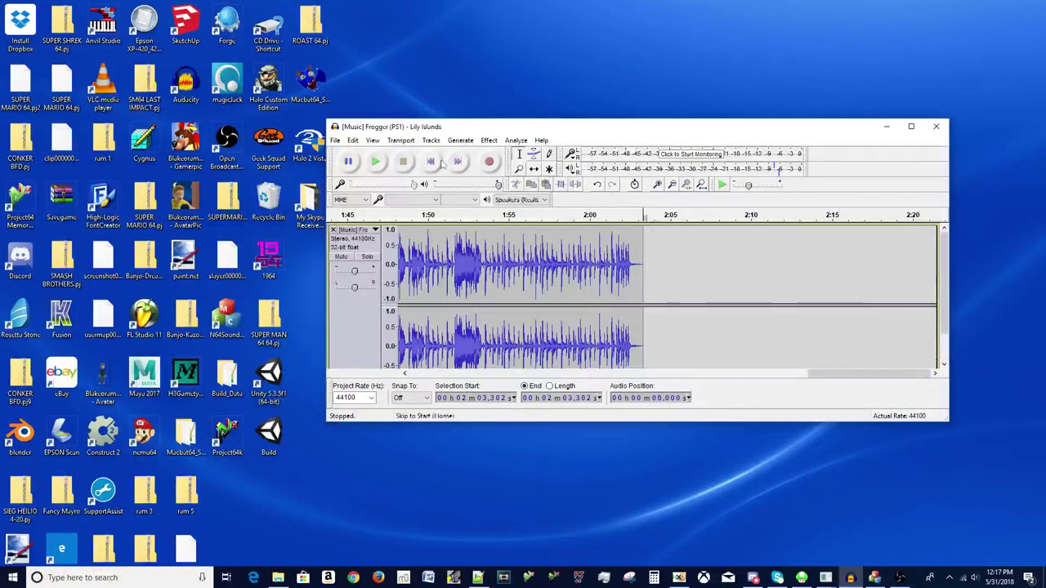
Set the project rate to 32000 Hz.
left_click(372, 398)
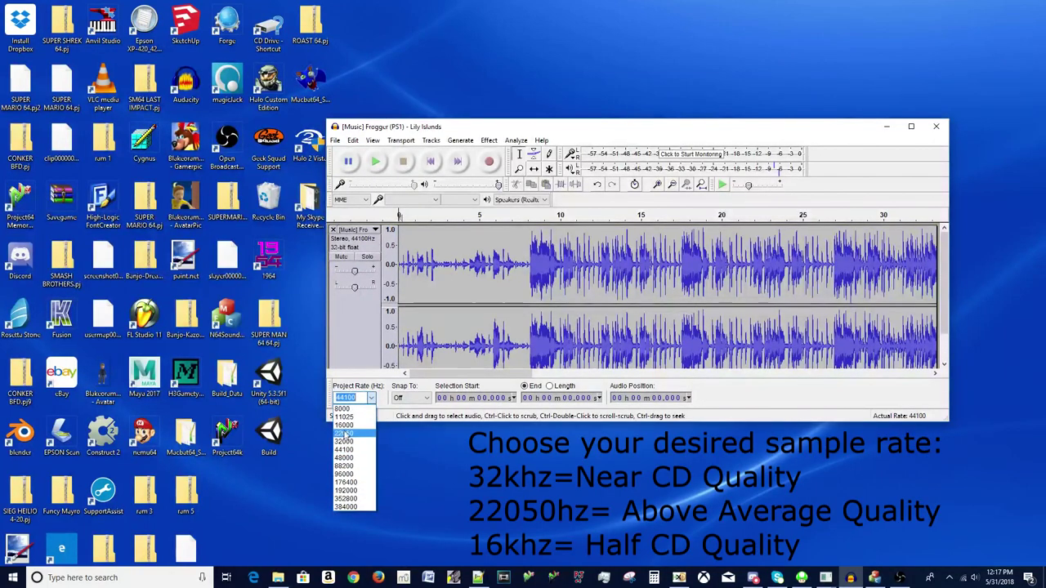
left_click(345, 430)
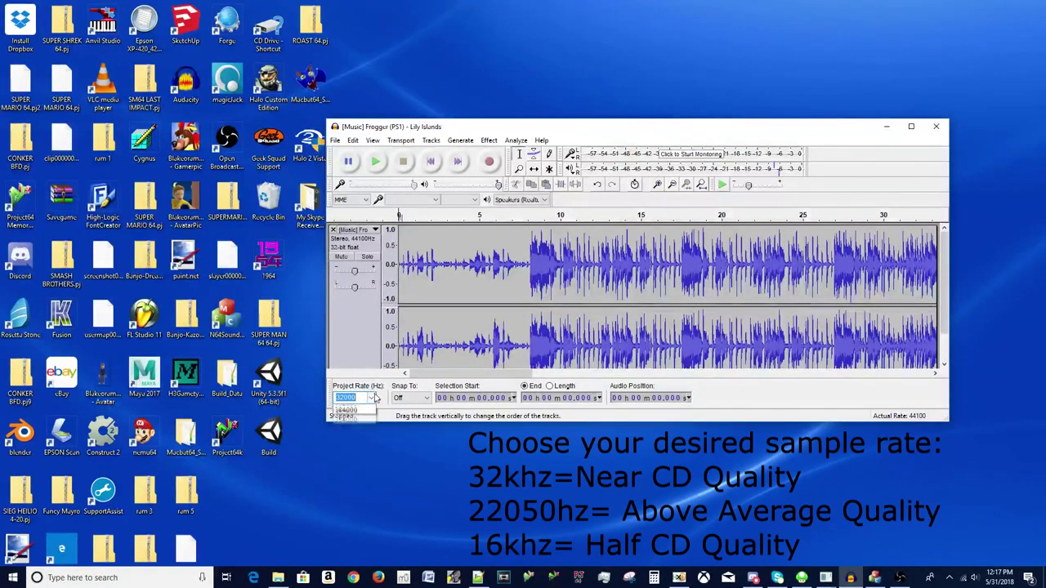
left_click(372, 398)
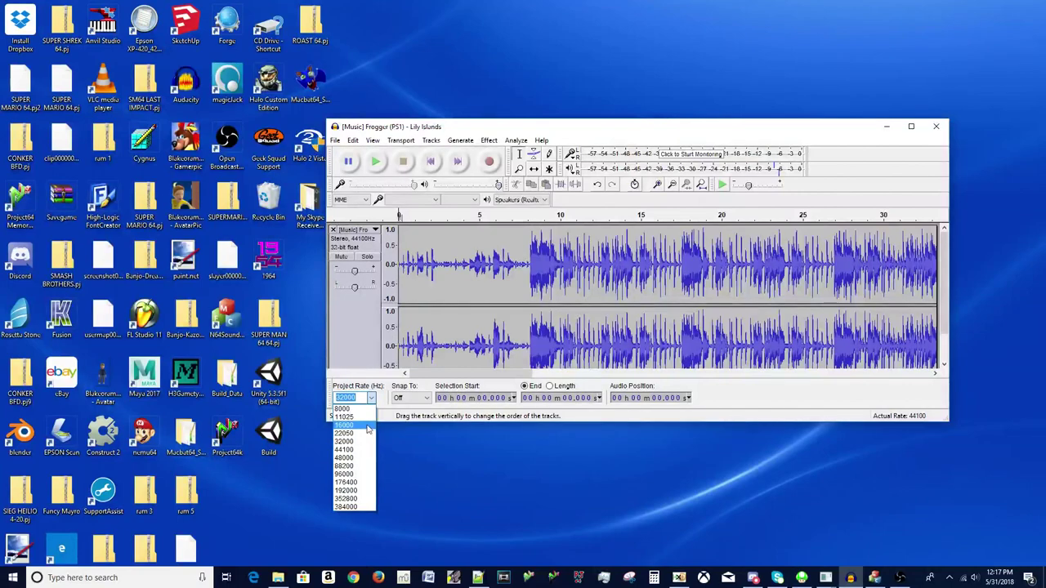
left_click(375, 401)
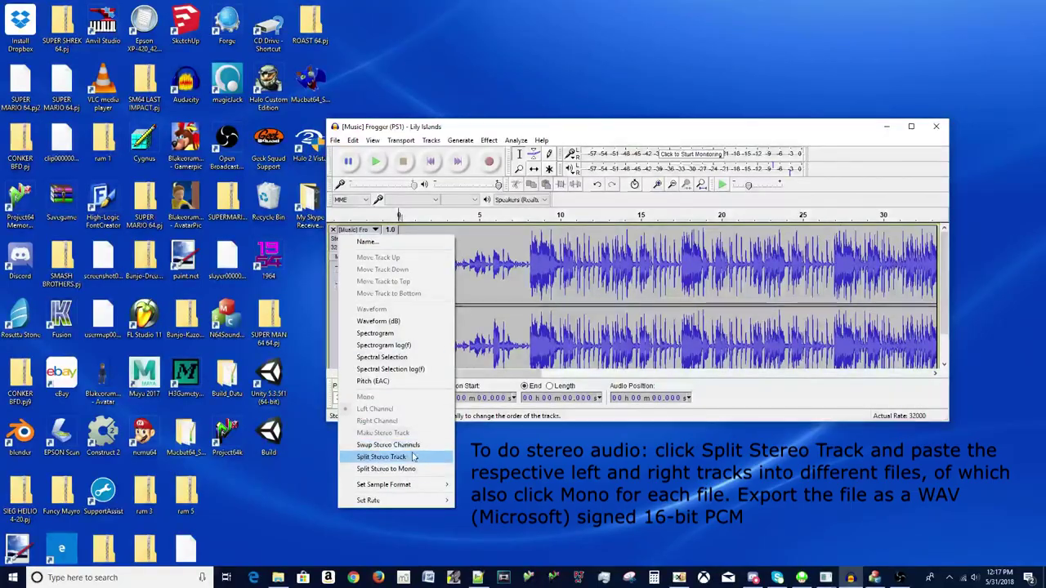
Split the stereo track and move its left channel into a new project as a mono track.
left_click(376, 458)
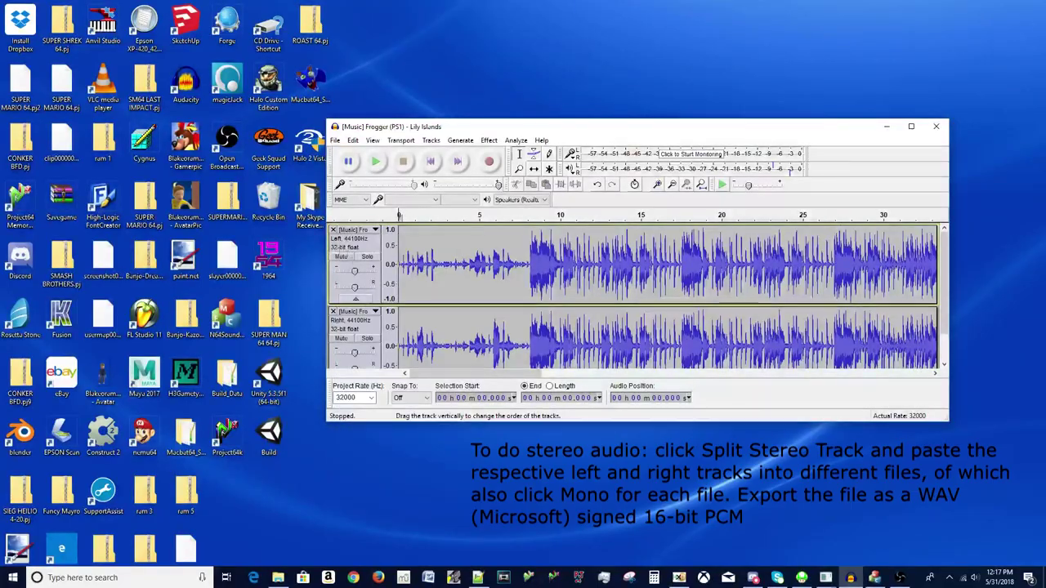
left_click(360, 278)
left_click(352, 140)
left_click(335, 140)
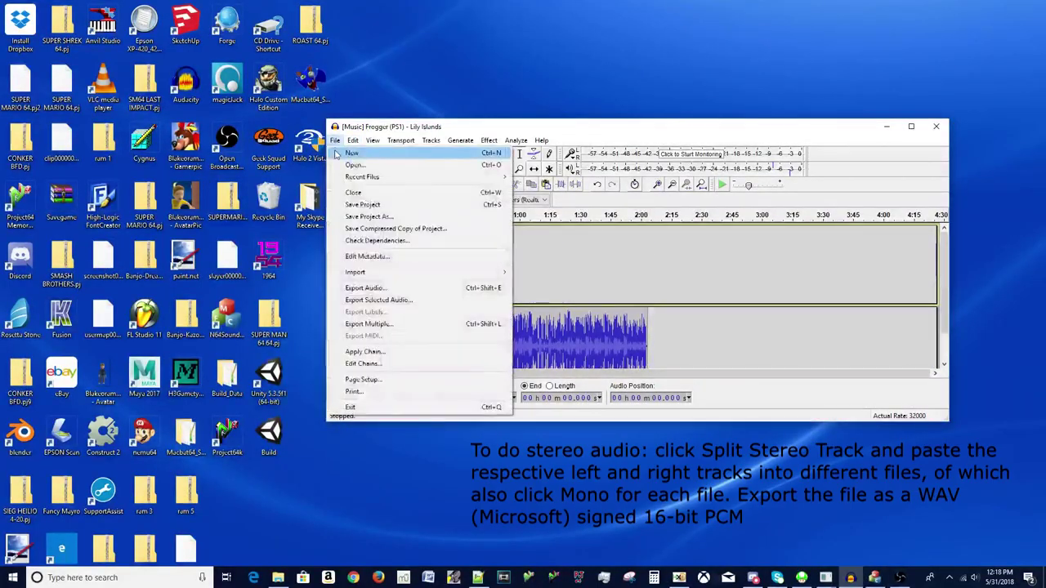
left_click(355, 85)
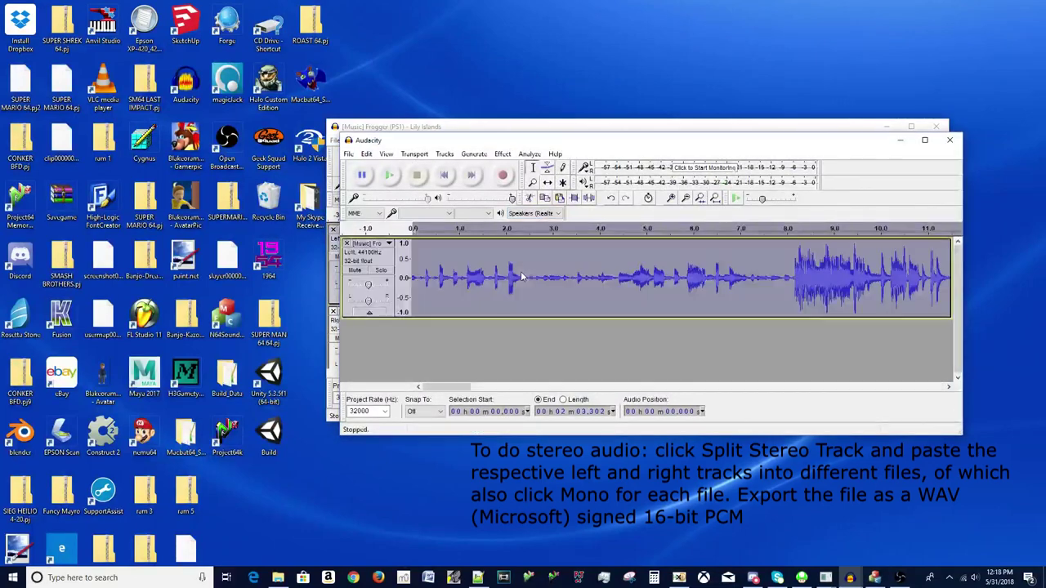
left_click(368, 244)
left_click(372, 411)
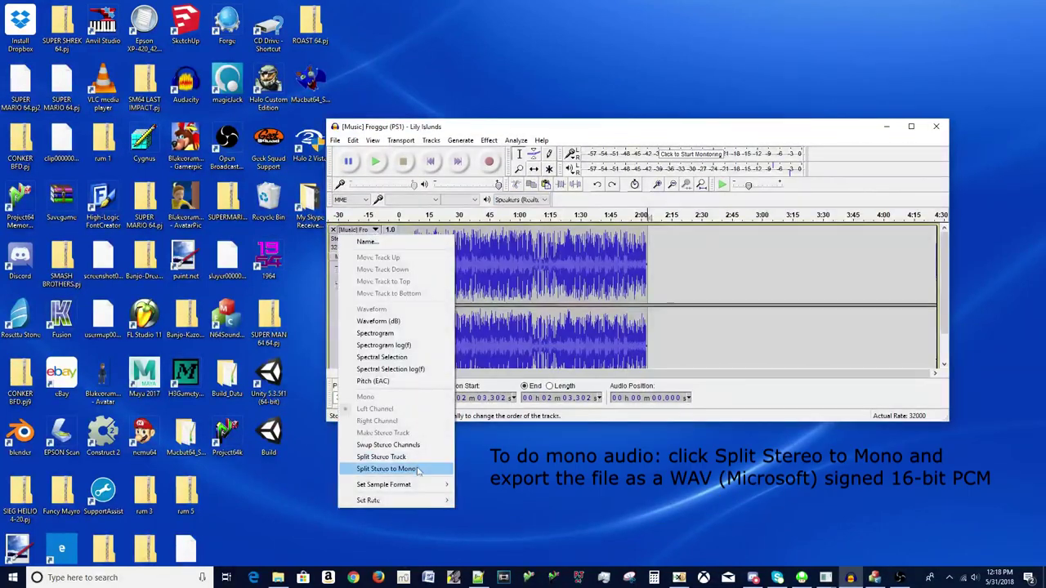
Split the stereo track to mono and export it to Documents as "Frogger PS1 Lily Islands", WAV (Microsoft) signed 16-bit PCM, replacing the existing file.
left_click(386, 469)
key("ctrl+a")
key("ctrl+shift+e")
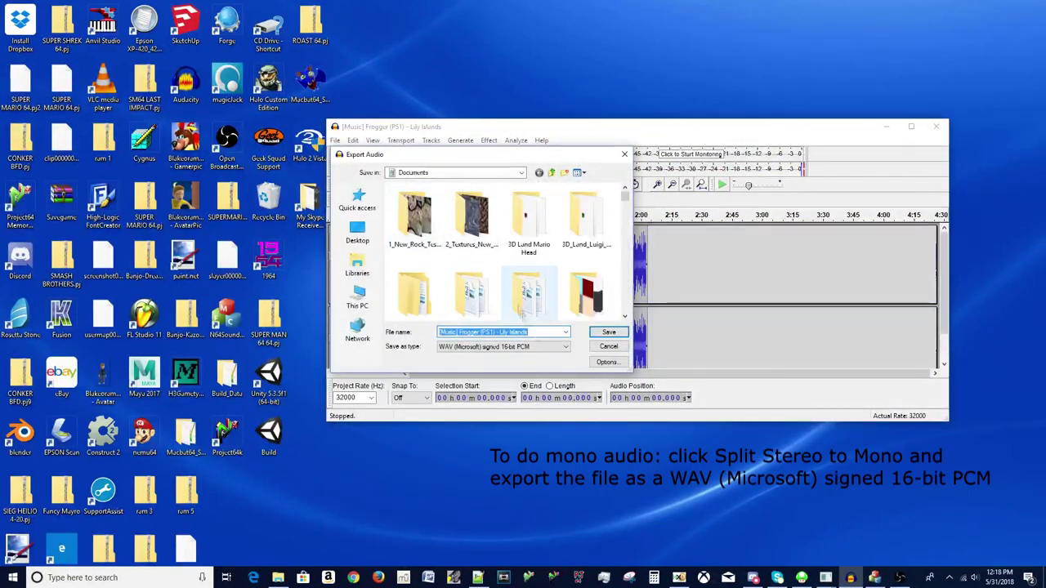
left_click(502, 347)
left_click(482, 363)
triple_click(534, 332)
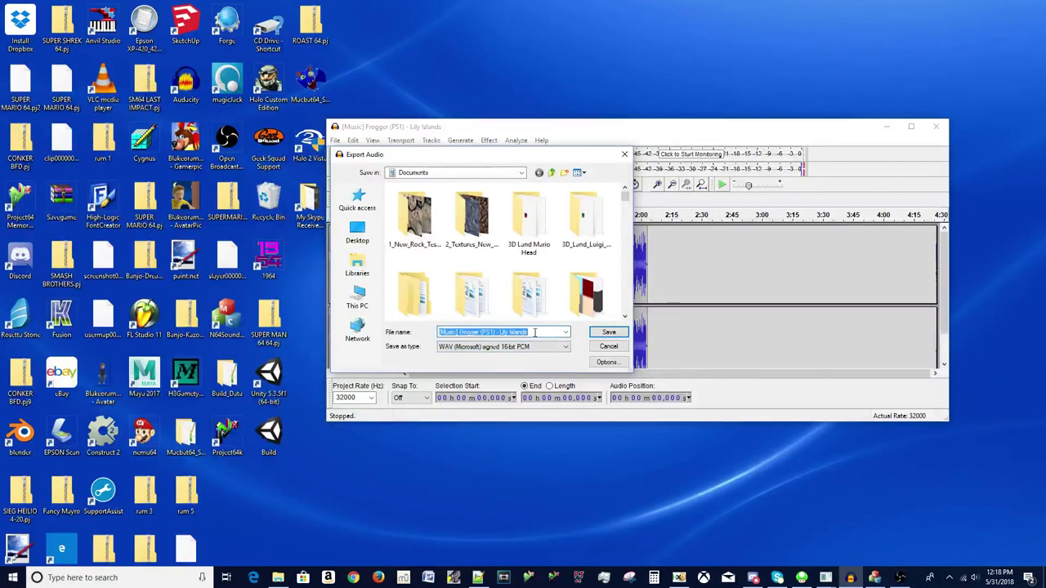
type("Frogger")
left_click(499, 352)
left_click(609, 331)
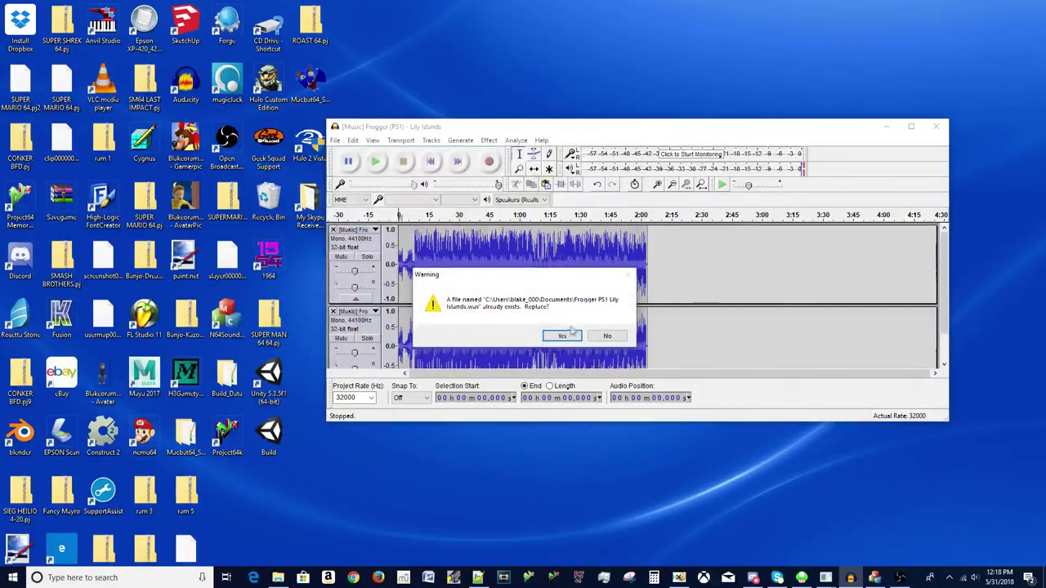
left_click(562, 338)
key("Return")
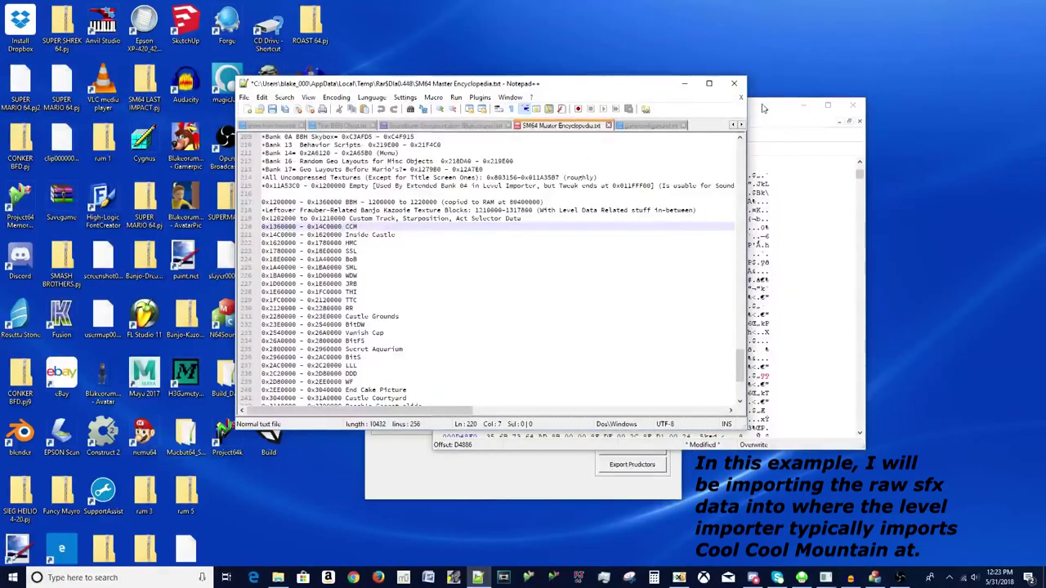
Switch to HxD and complete the ROM's sound pointer bytes: 00 00 at D488E, 01 36 at D48A2 and 00 00 at D48A6.
left_click(763, 108)
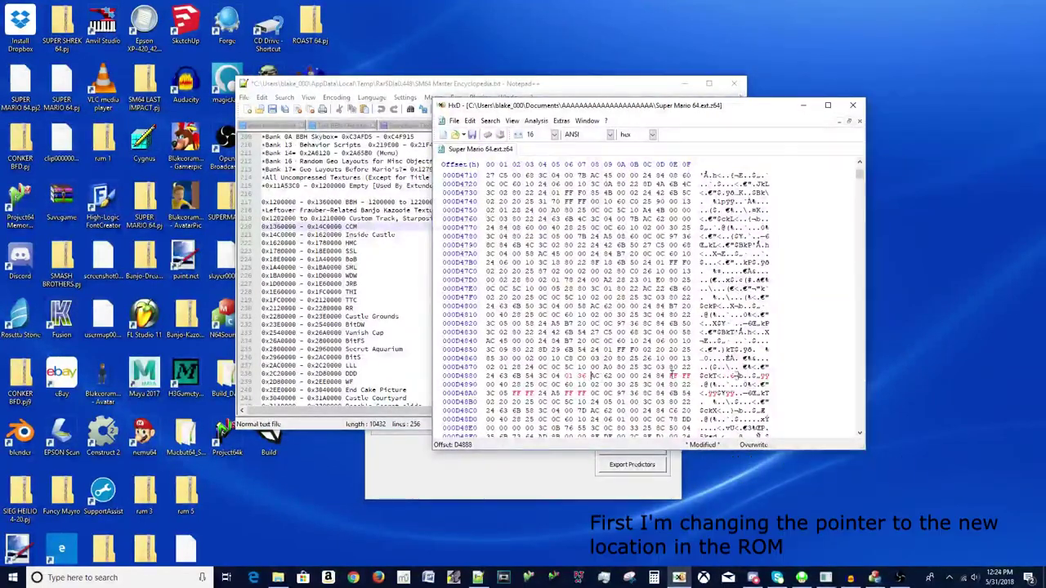
left_click(672, 378)
type("00")
left_click(517, 394)
type("0136")
left_click(570, 394)
type("0000")
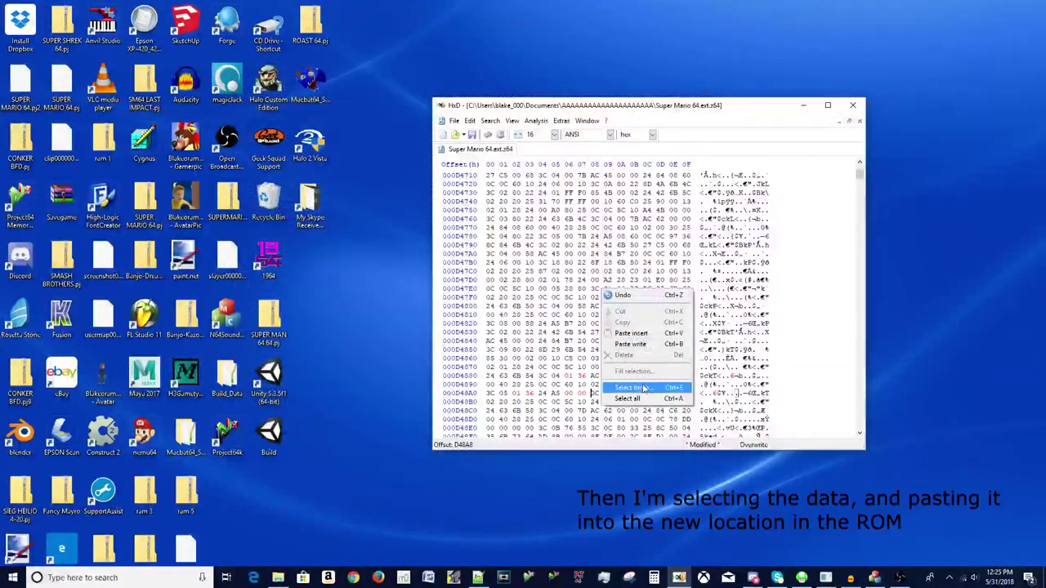
Select the hex block from offset 593560 to 7B085F in the ROM and copy it.
left_click(638, 386)
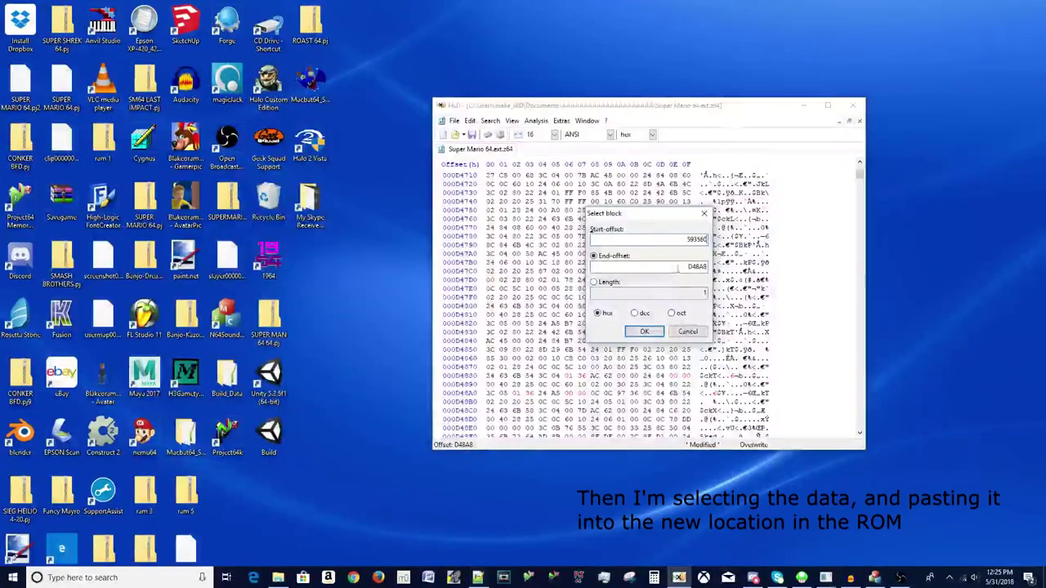
type("7B085F")
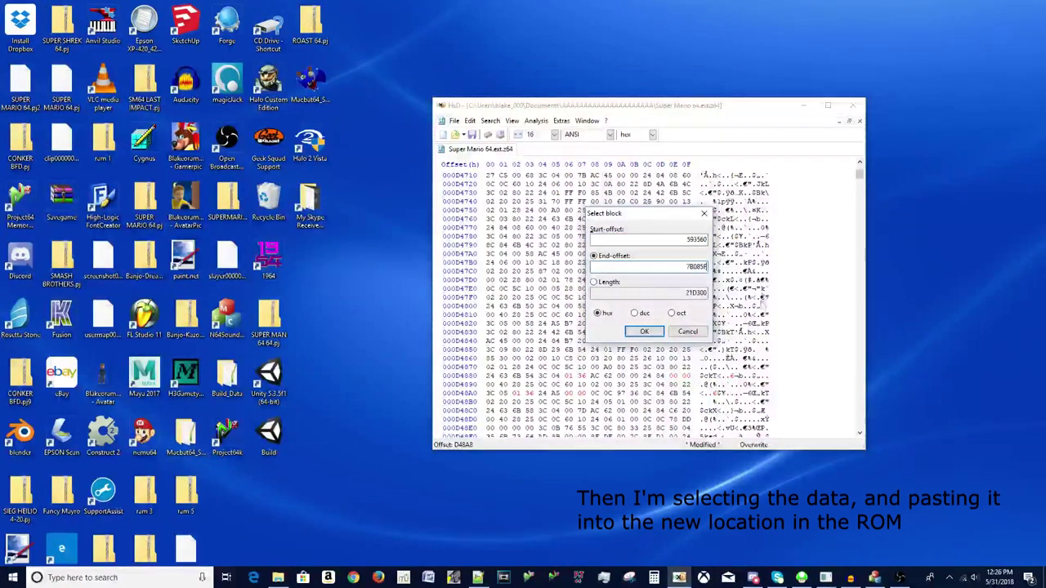
left_click(638, 330)
right_click(629, 321)
left_click(677, 338)
Go to offset 1360000 in the ROM and overwrite the data there with the copied block.
left_click(490, 120)
left_click(506, 188)
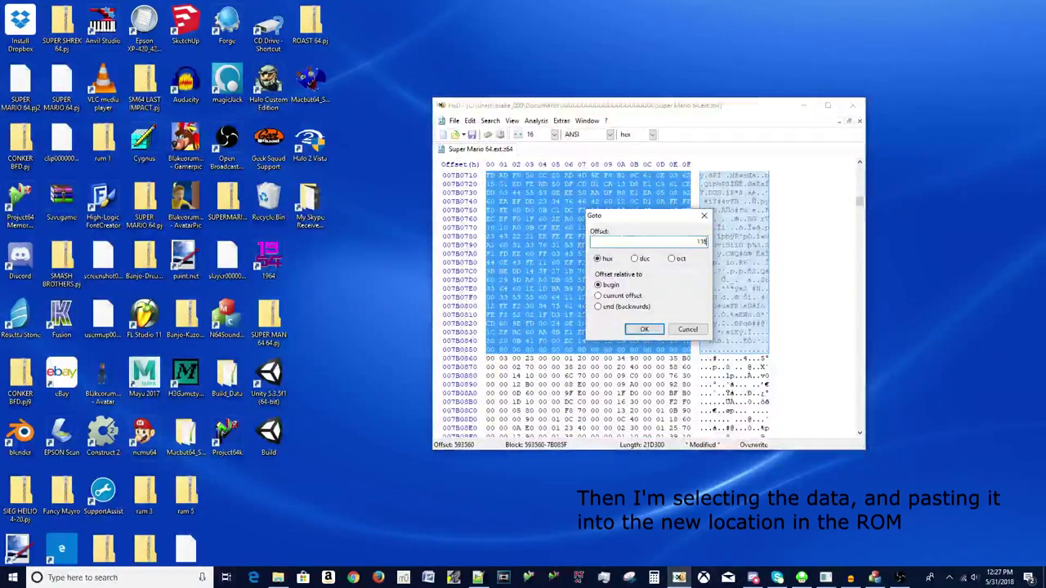
key("Return")
key("ctrl+b")
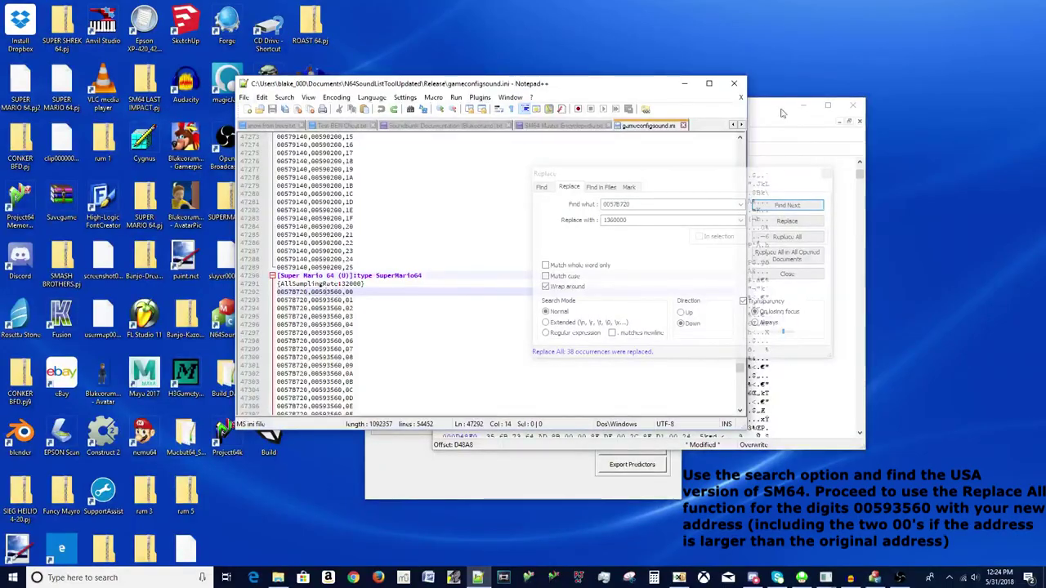
Switch to Notepad++ and replace all occurrences of 00593560 with 1360000 in gameconfigsound.ini.
key("alt+Tab")
key("alt+Tab")
double_click(331, 292)
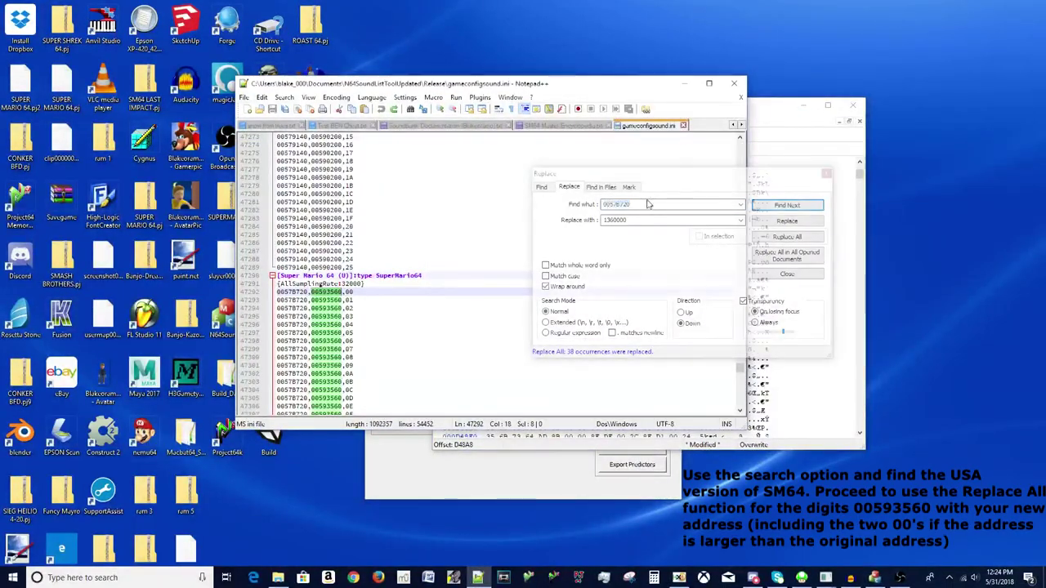
key("ctrl+h")
left_click(787, 237)
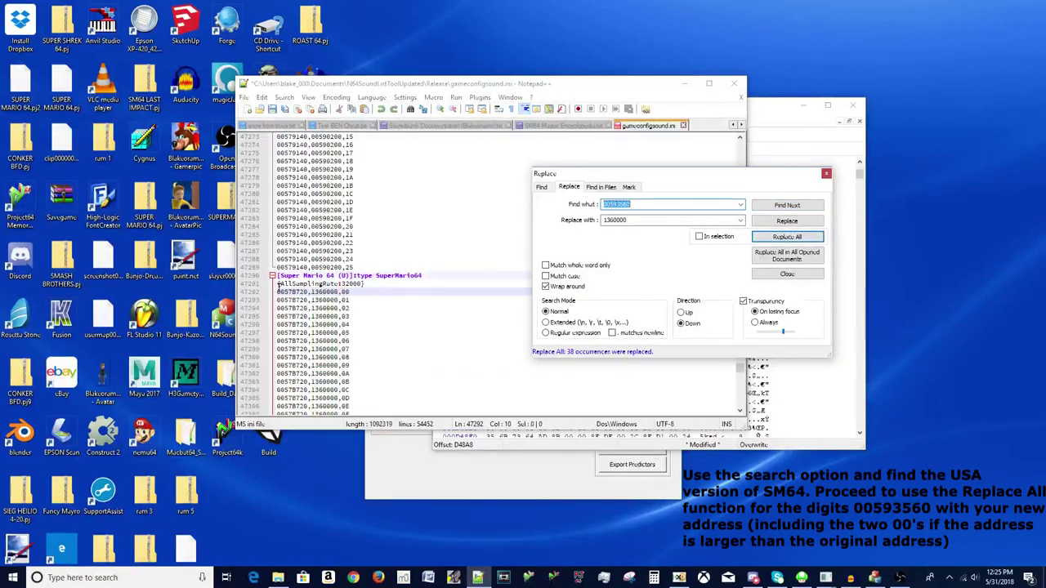
left_click(279, 286)
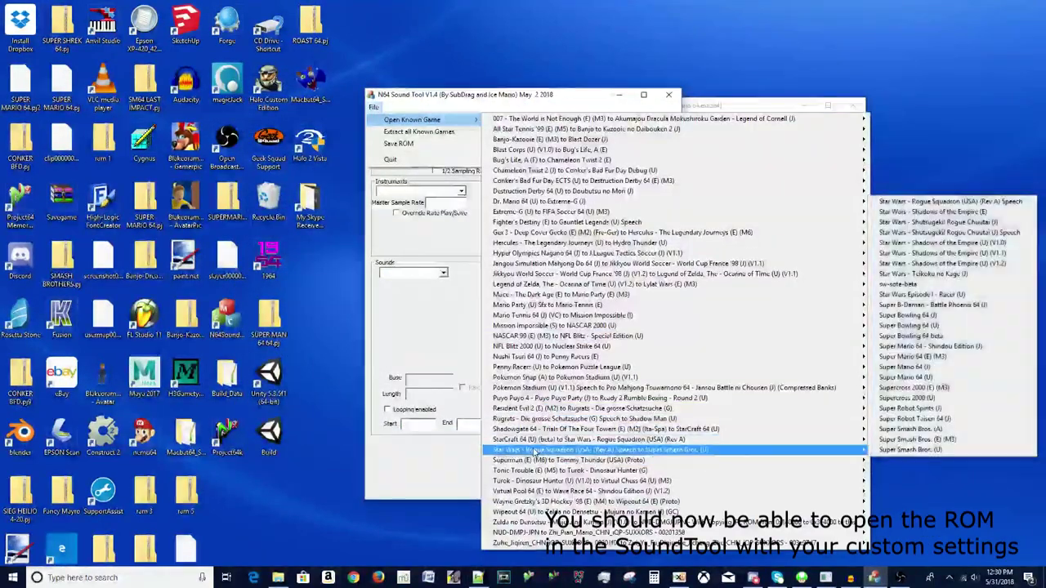
Open the Super Mario 64 ROM in N64 Sound Tool as the known game Super Mario 64 (U).
left_click(903, 377)
double_click(508, 268)
double_click(507, 231)
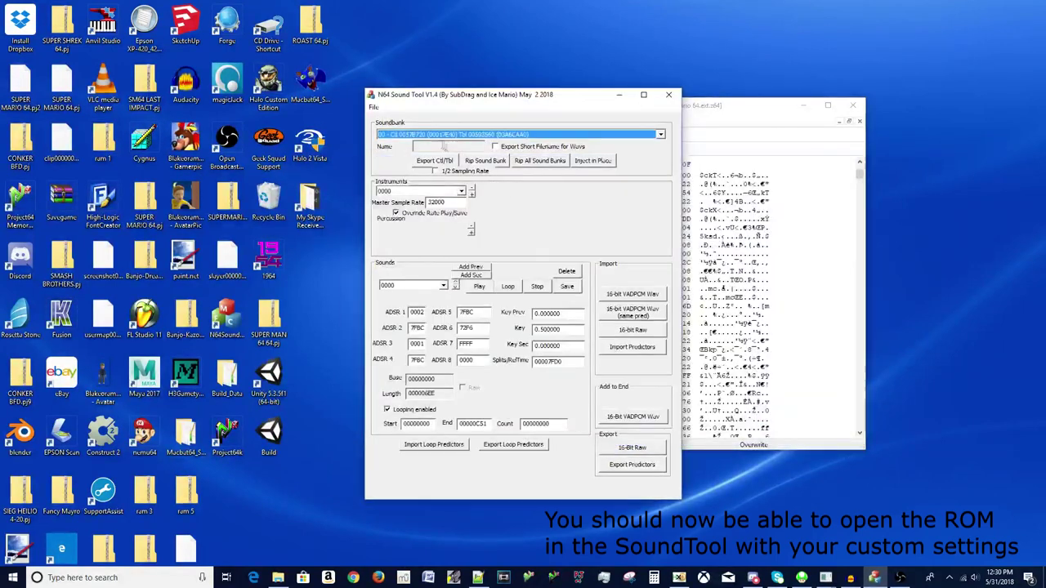
Test-play sound 0000 of soundbank 00, and select soundbank 0C and play its primary sound.
left_click(481, 288)
left_click(480, 288)
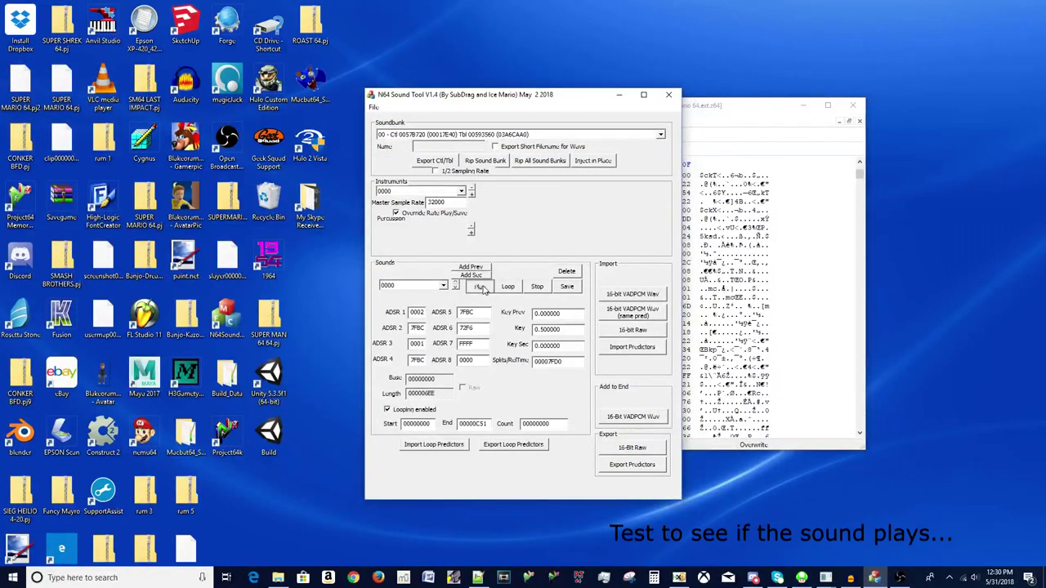
scroll(424, 139, "down", 4)
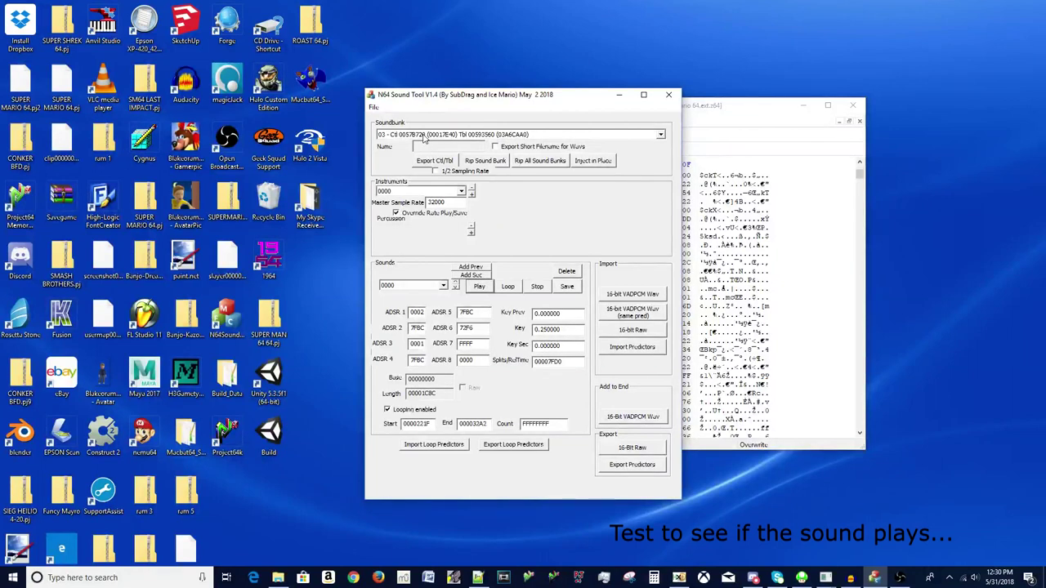
scroll(423, 139, "down", 7)
left_click(482, 288)
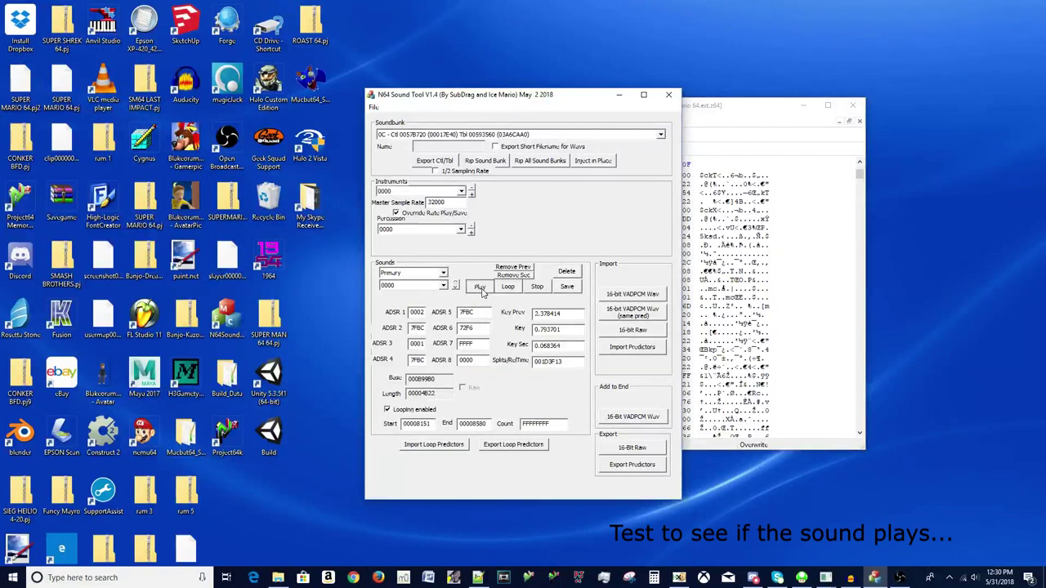
Import Frogger PS1 Lily Islands.wav from Documents into soundbank 0C as a 16-bit VADPCM wav and test-play it.
left_click(631, 295)
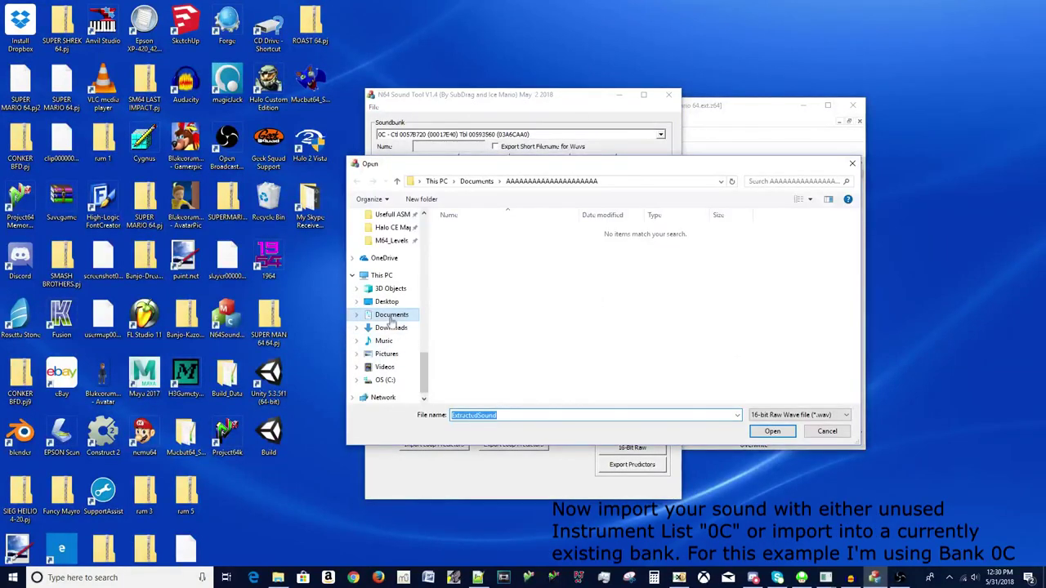
type("Frog")
left_click(457, 423)
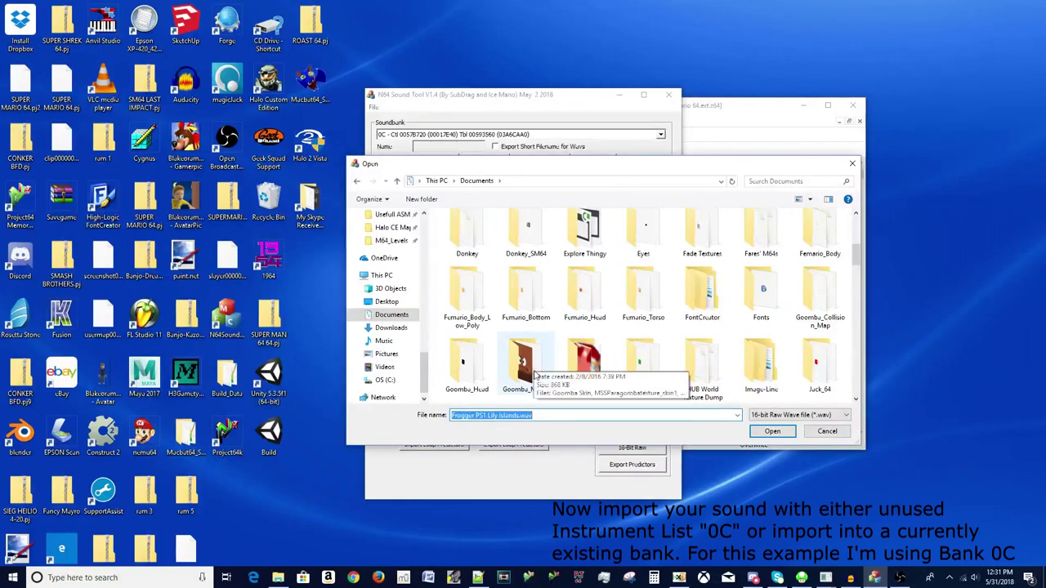
key("Return")
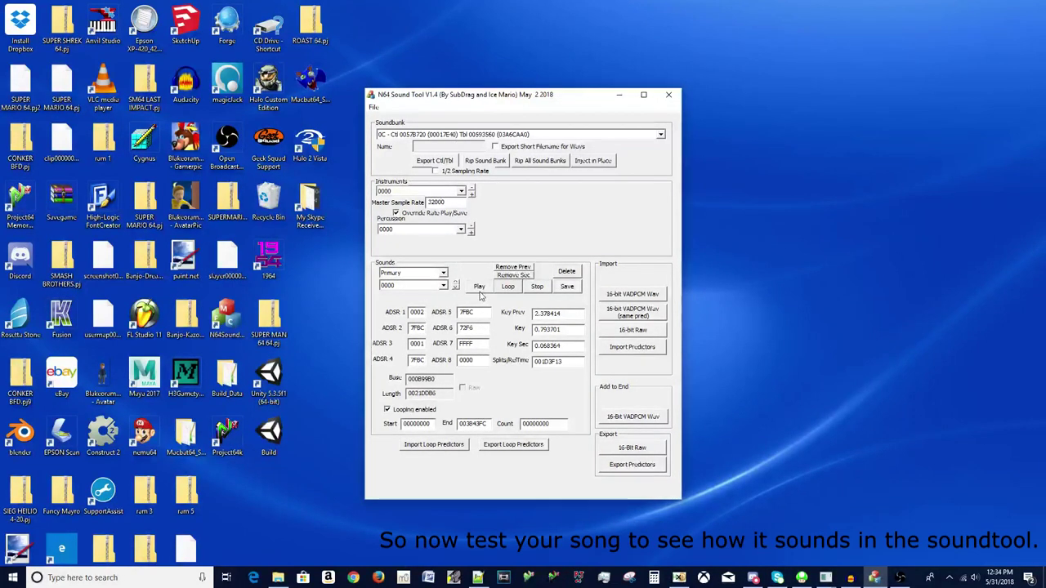
left_click(480, 291)
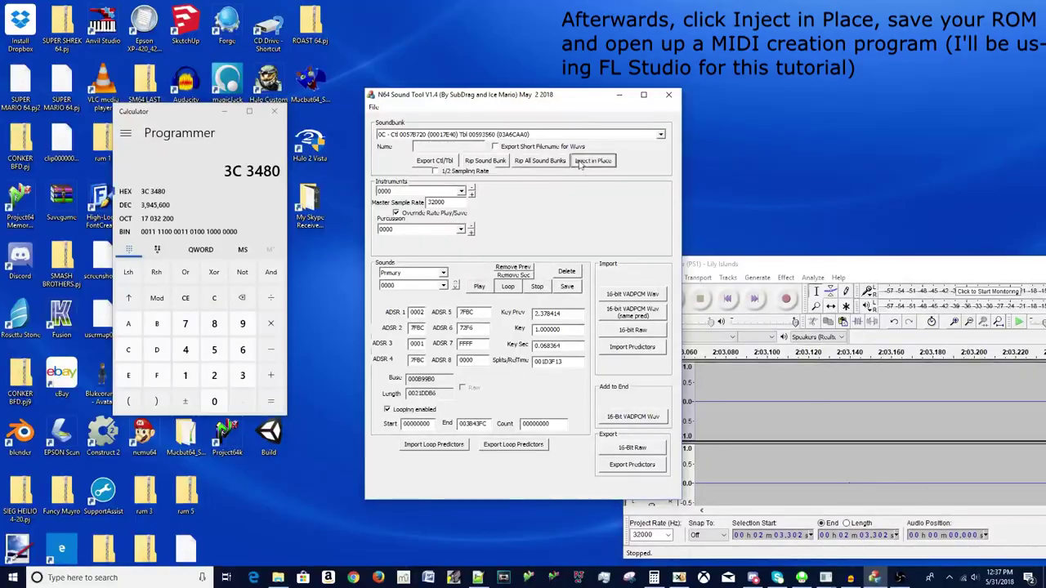
Save the modified ROM, overwriting Super Mario 64.ext.z64 in its Documents subfolder.
left_click(373, 108)
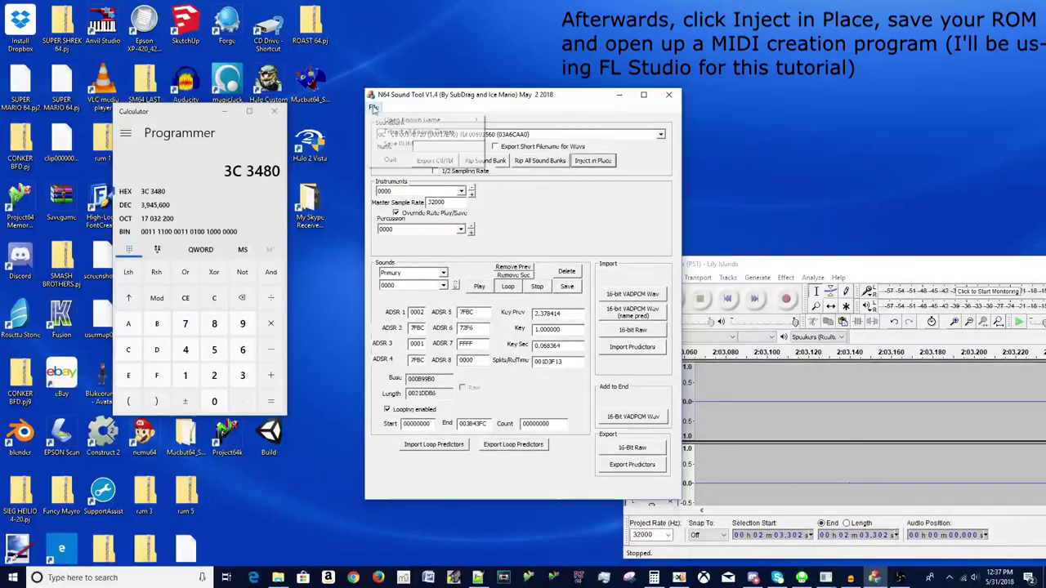
left_click(401, 124)
left_click(772, 431)
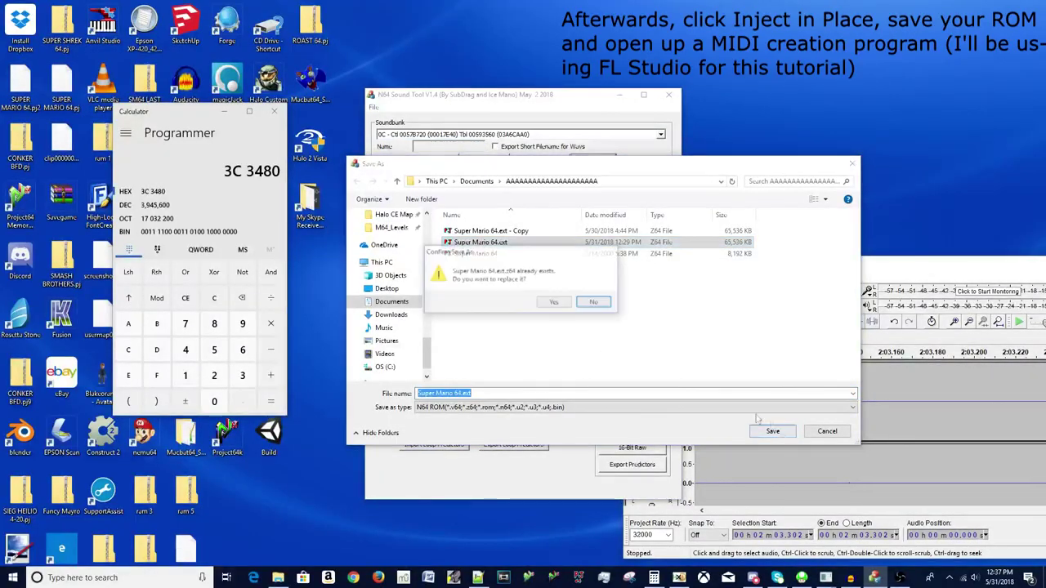
left_click(558, 311)
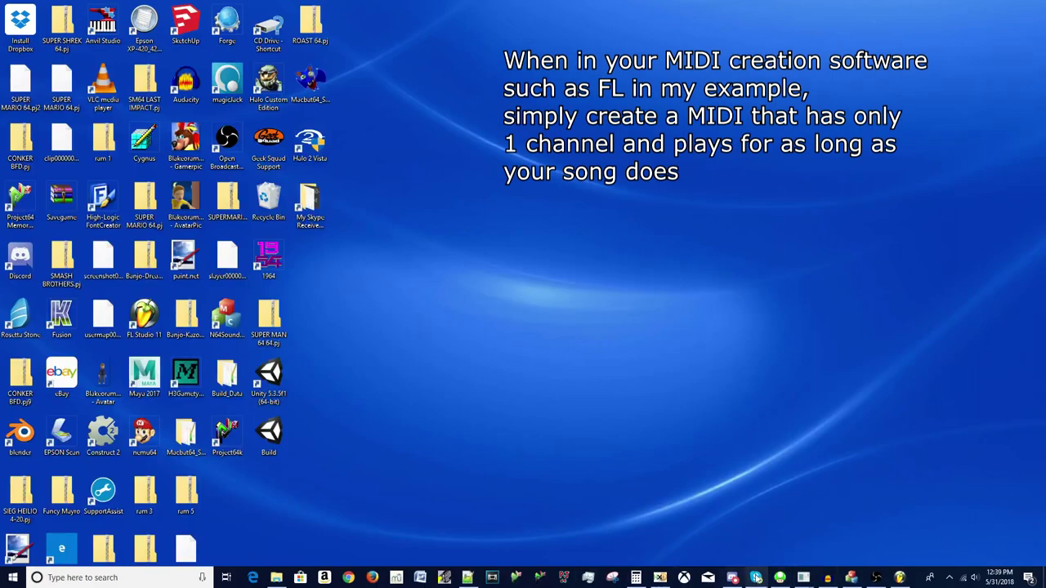
Switch to FL Studio and lengthen the single C5 note in the piano roll to about bar 67, matching the song's duration.
left_click(828, 578)
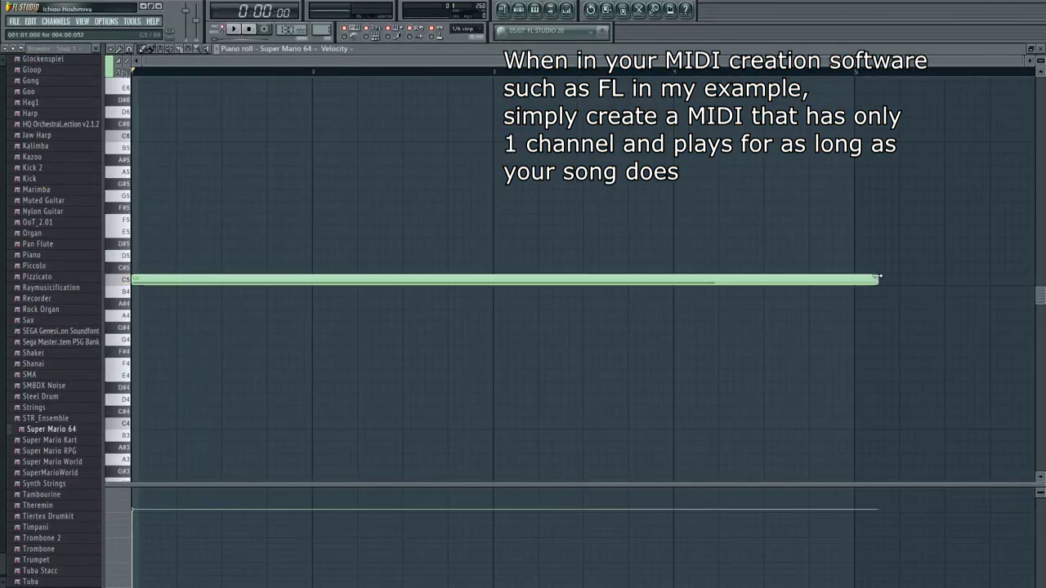
key("space")
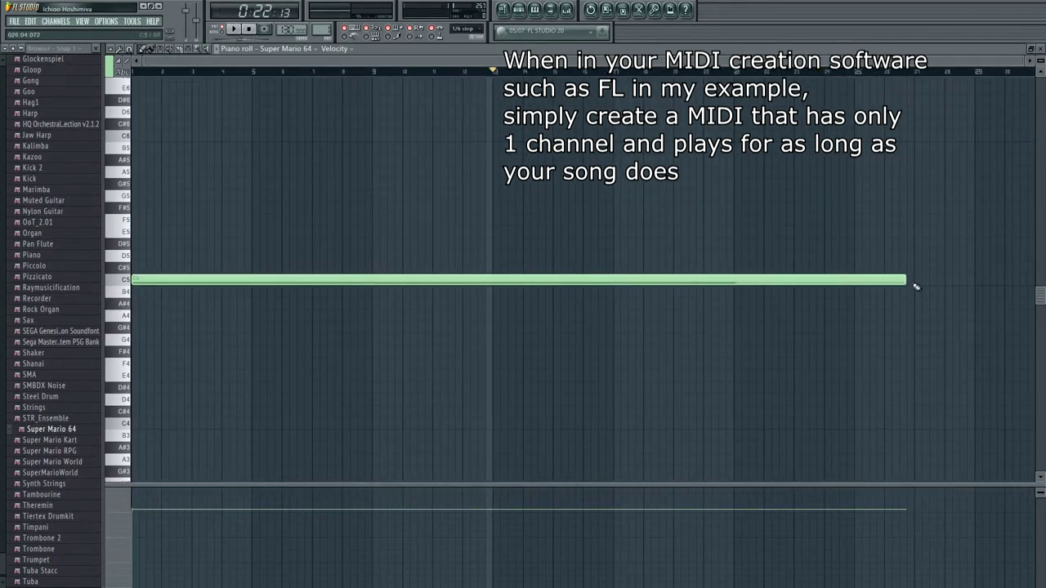
left_click_drag(916, 285, 1040, 283)
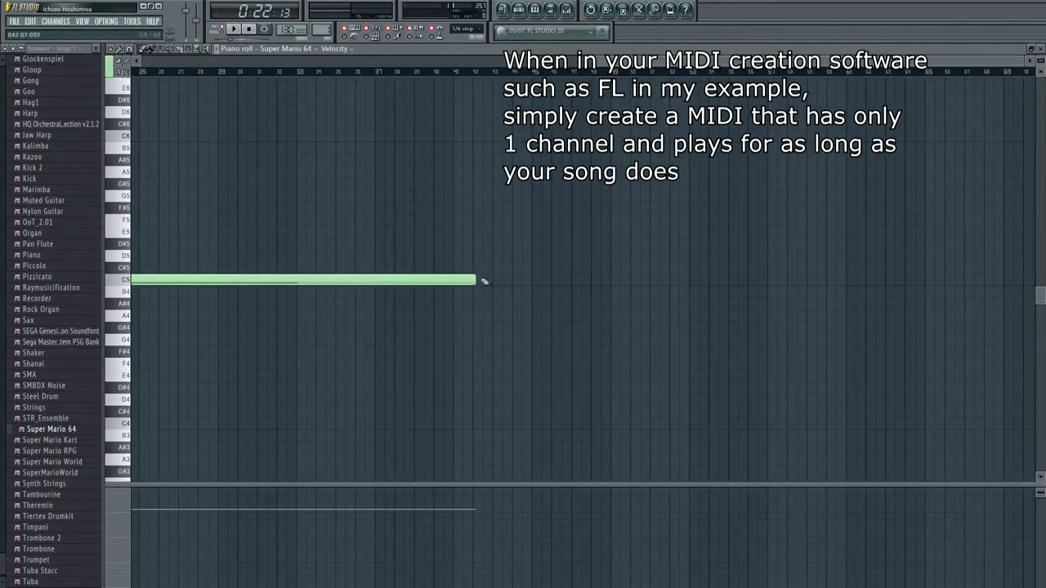
left_click_drag(482, 280, 859, 281)
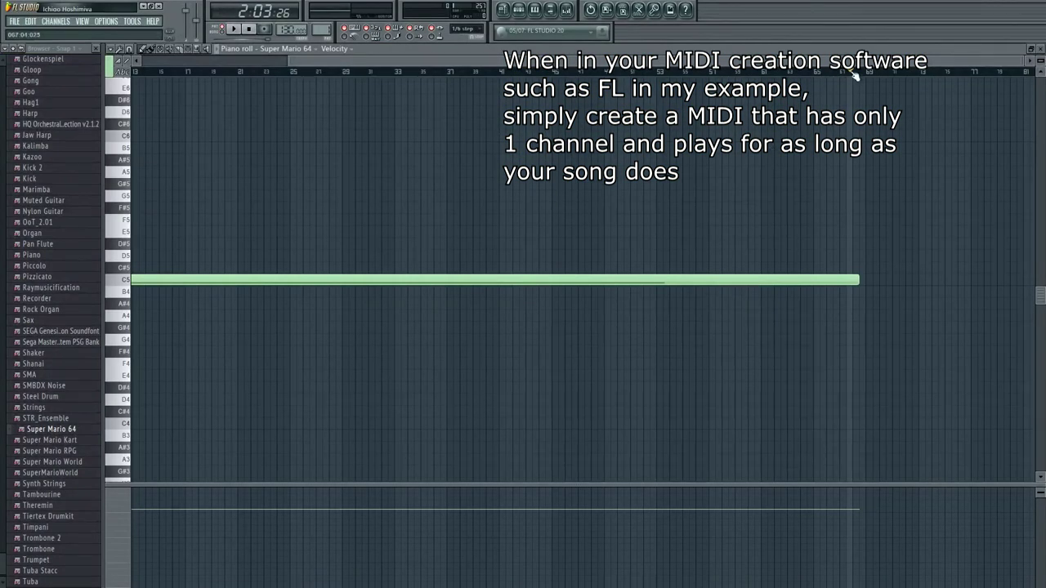
scroll(854, 73, "down", 3)
left_click(348, 73)
mouse_move(570, 280)
left_mouse_down()
mouse_move(353, 280)
mouse_move(711, 309)
mouse_move(984, 280)
left_mouse_up()
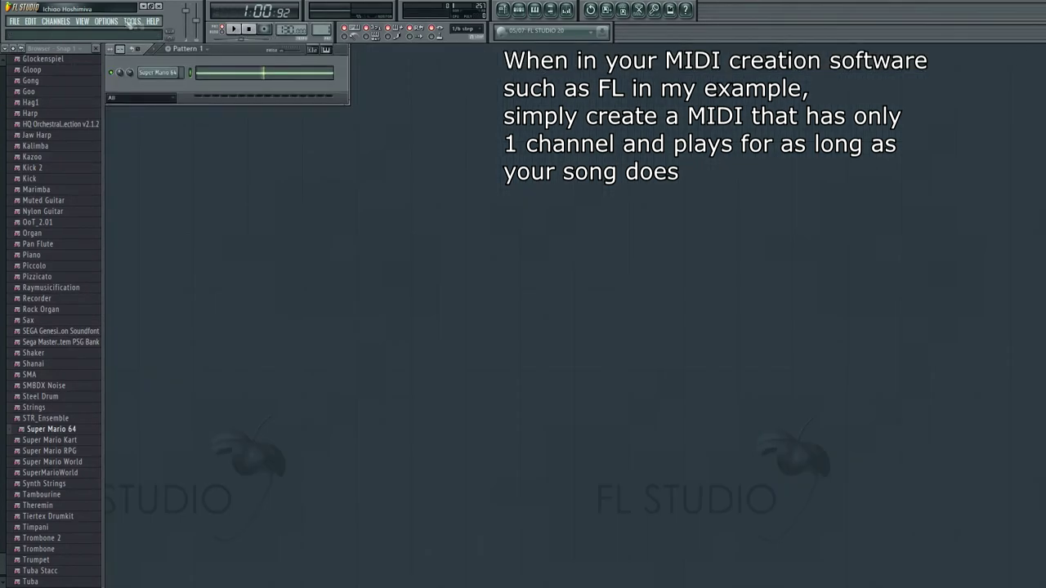
Prepare the project for MIDI export, converting its only channel to a MIDI channel.
left_click(132, 21)
mouse_move(141, 62)
left_click(275, 123)
Export the project as the MIDI file Frogger PS1 Lily Islands in Downloads, with the looping mode set to Leave remainder.
left_click(14, 21)
mouse_move(74, 192)
left_click(180, 191)
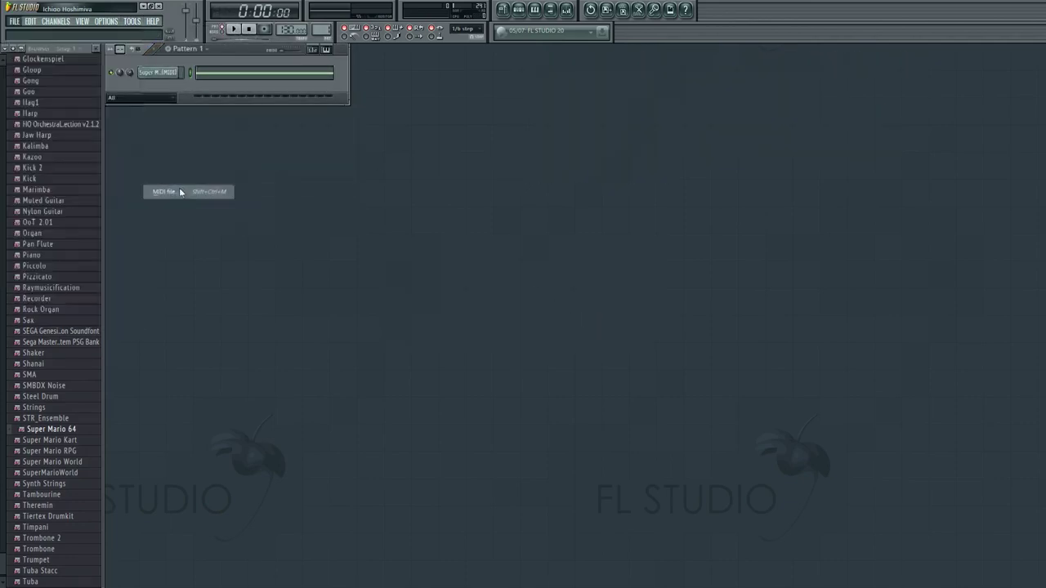
left_click(456, 136)
left_click(444, 233)
type("Frogger PS1 Lily Islands")
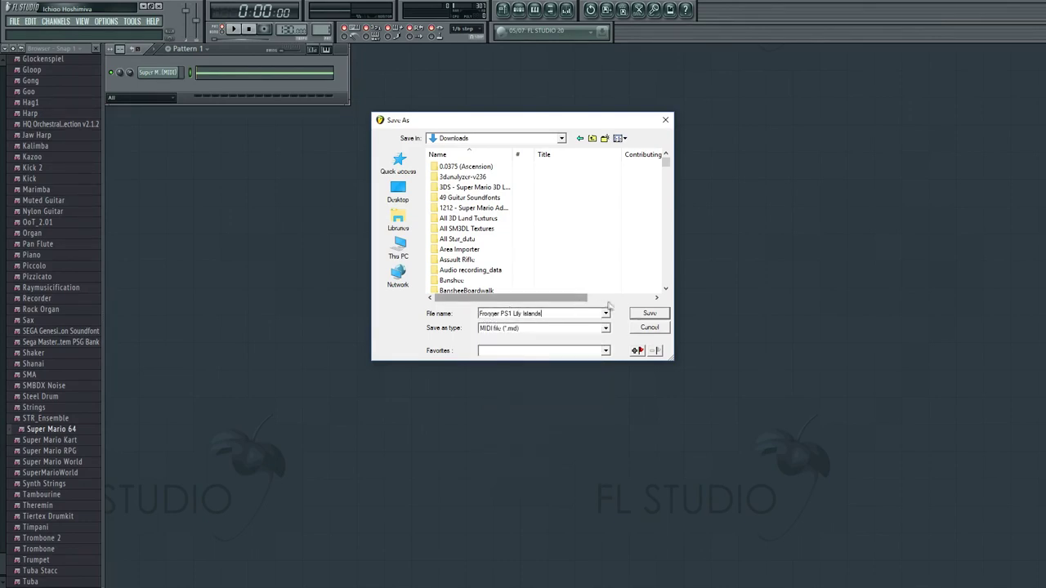
left_click(640, 313)
left_click(483, 273)
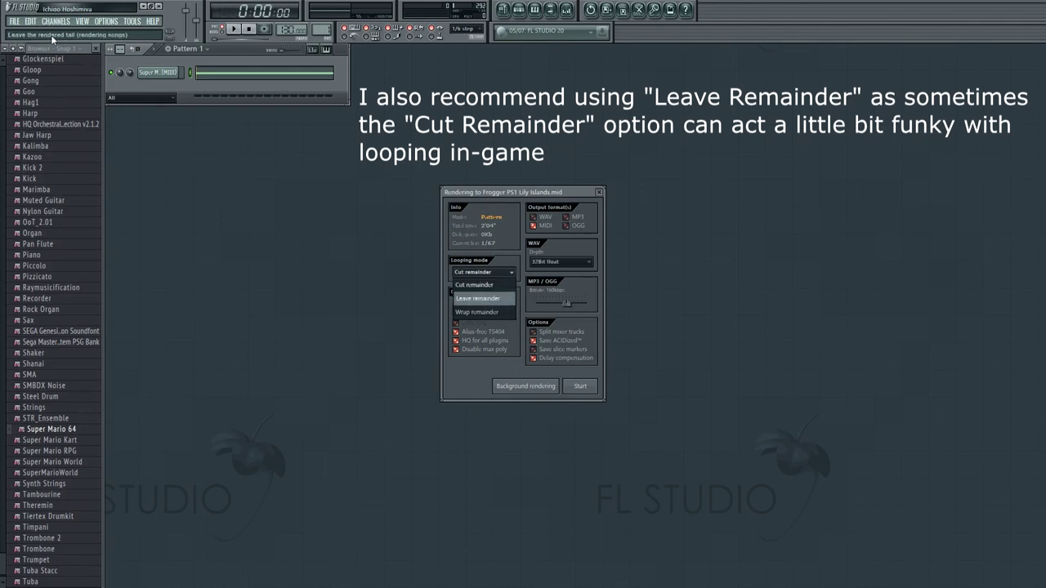
left_click(580, 386)
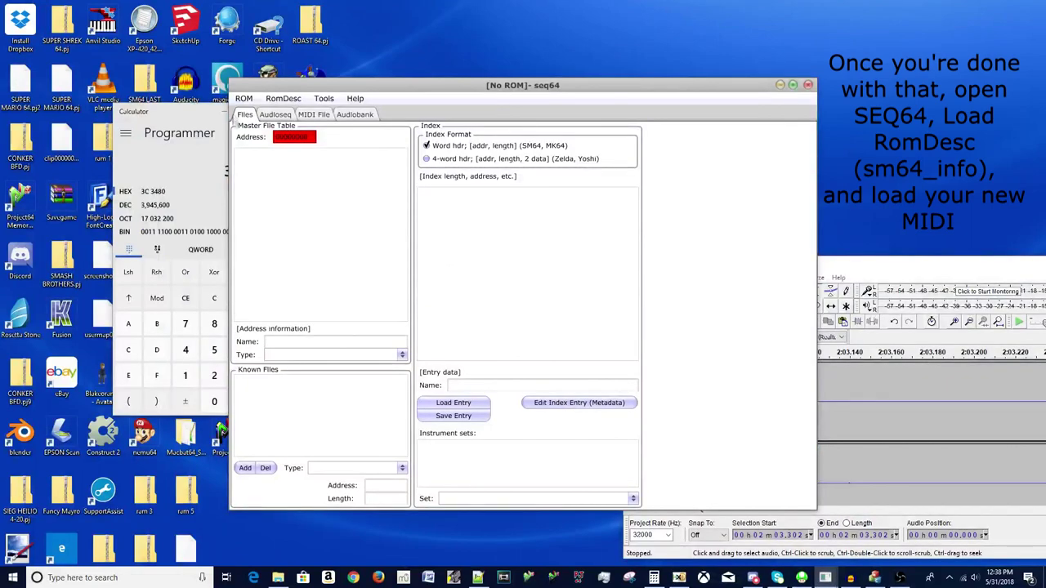
Switch to seq64 and load the sm64_info ROM description from the seq64-master folder in Downloads.
left_click(283, 99)
left_click(294, 128)
left_click(311, 241)
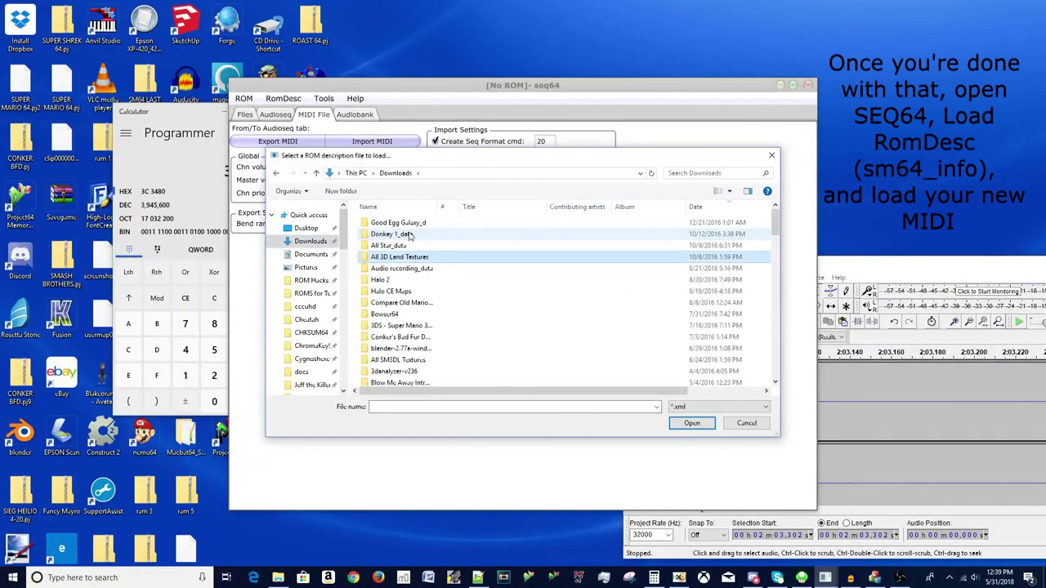
double_click(403, 227)
double_click(385, 246)
left_click(392, 291)
left_click(691, 423)
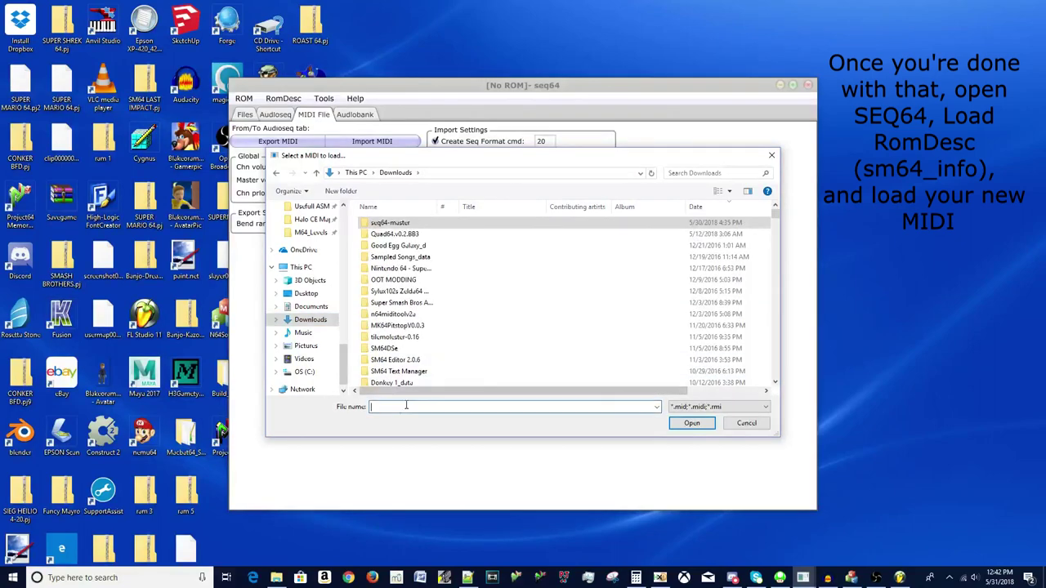
Import Frogger PS1 Lily Islands.mid and check the instrument command in channel 0 and the sequence header commands.
type("frogger ps")
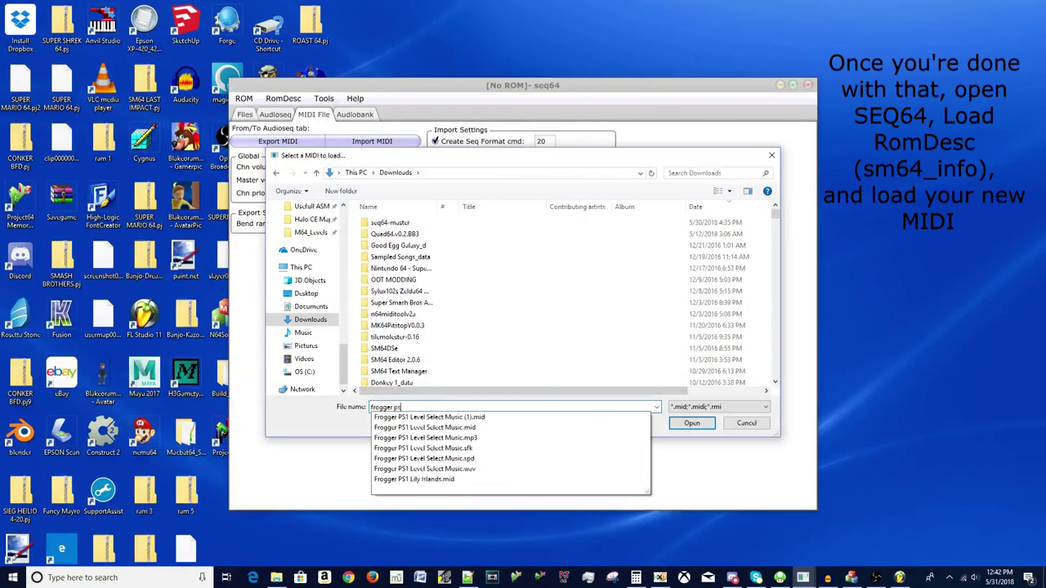
left_click(692, 422)
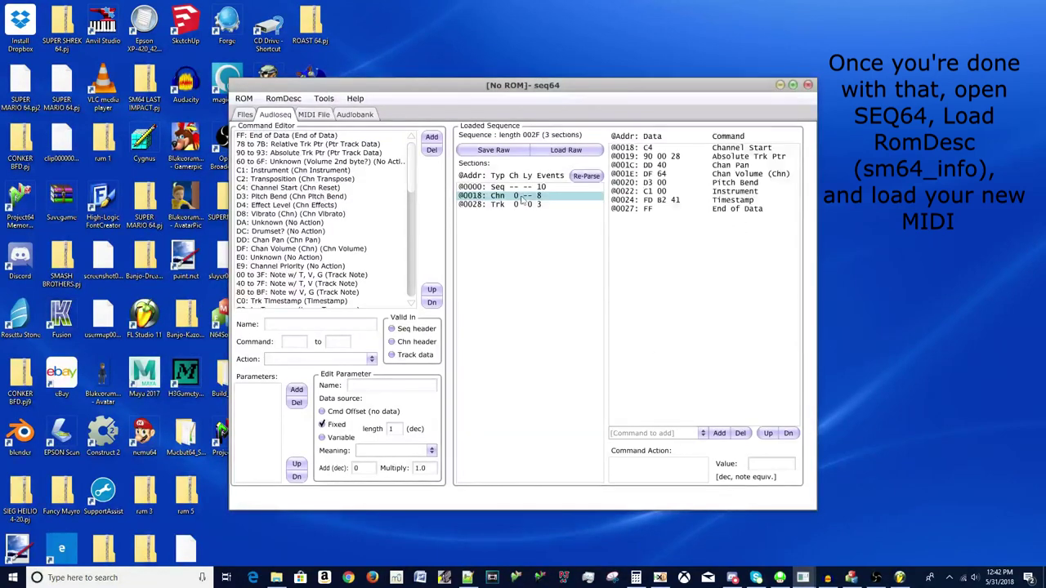
left_click(658, 191)
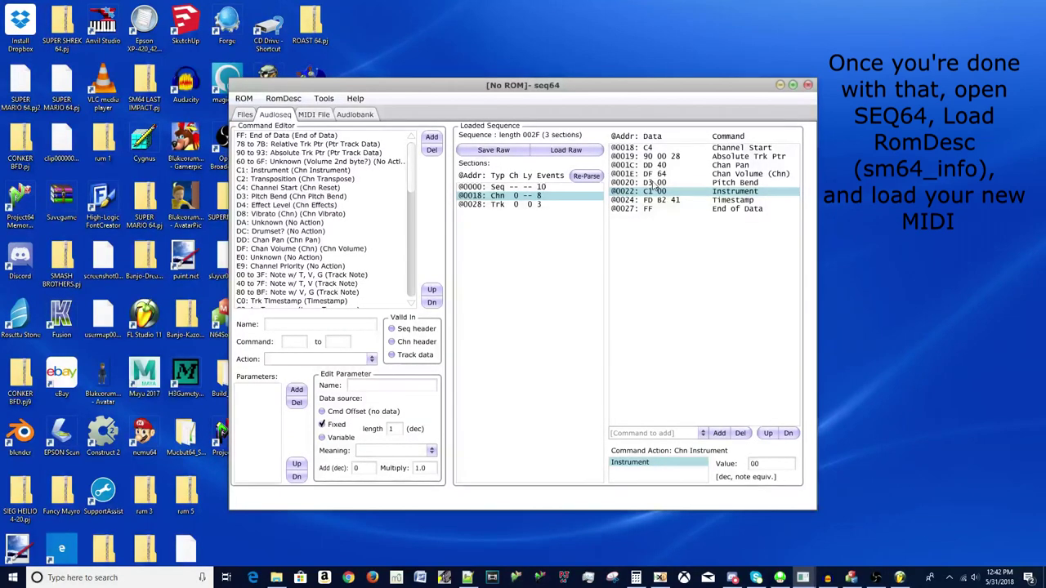
left_click(593, 204)
left_click(592, 187)
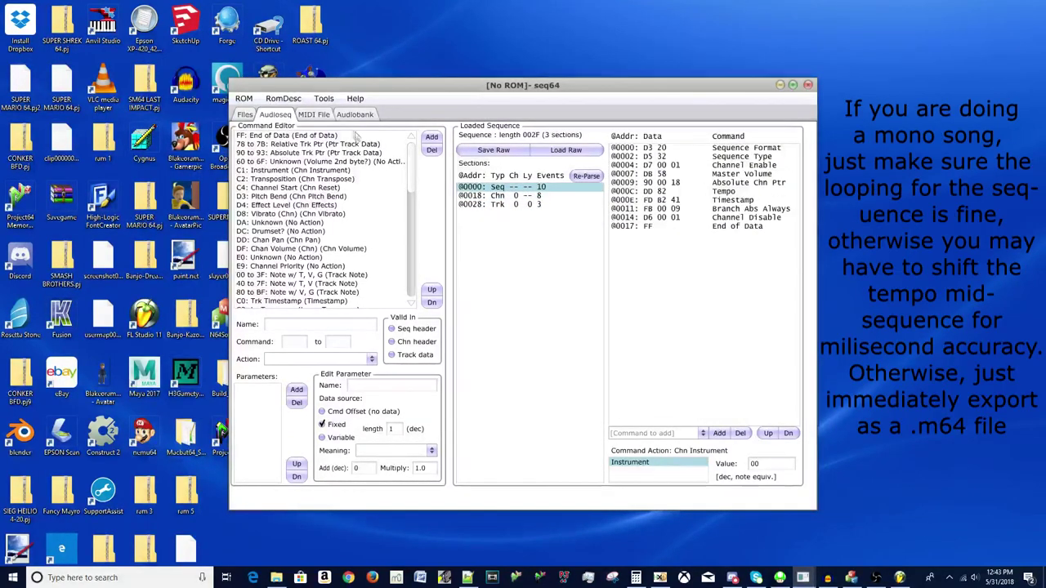
left_click(529, 196)
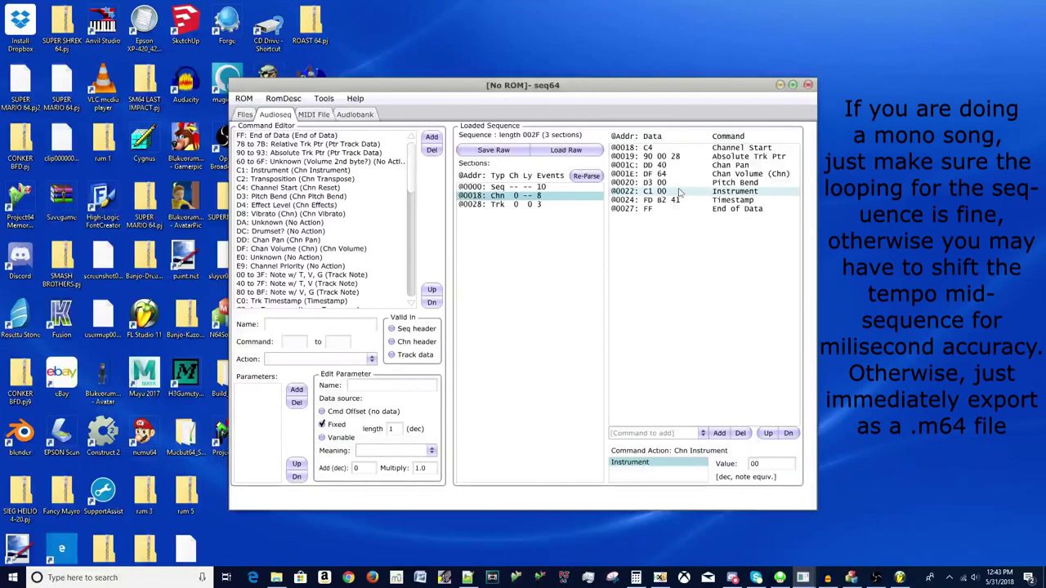
key("BackSpace")
Save the raw sequence as Frogger PS1 Lily Islands.m64 in Documents.
left_click(508, 153)
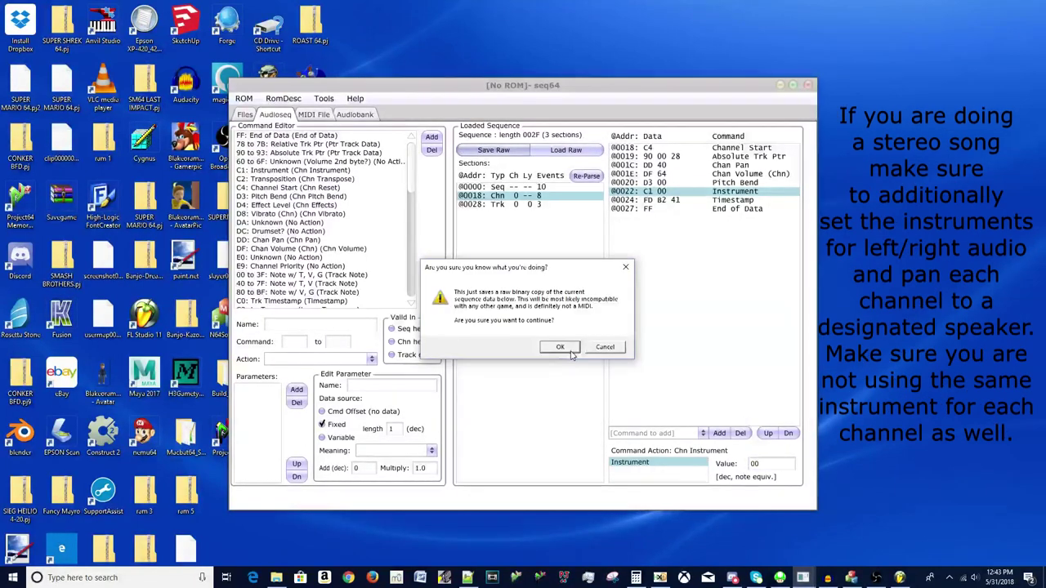
left_click(560, 348)
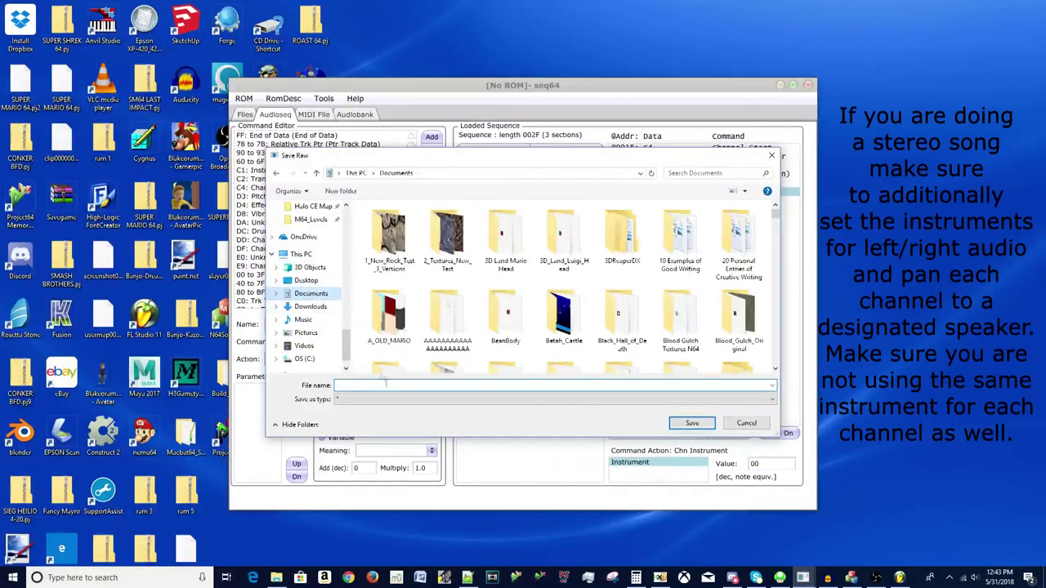
type("Frogger PS1 Lily Islands.m64")
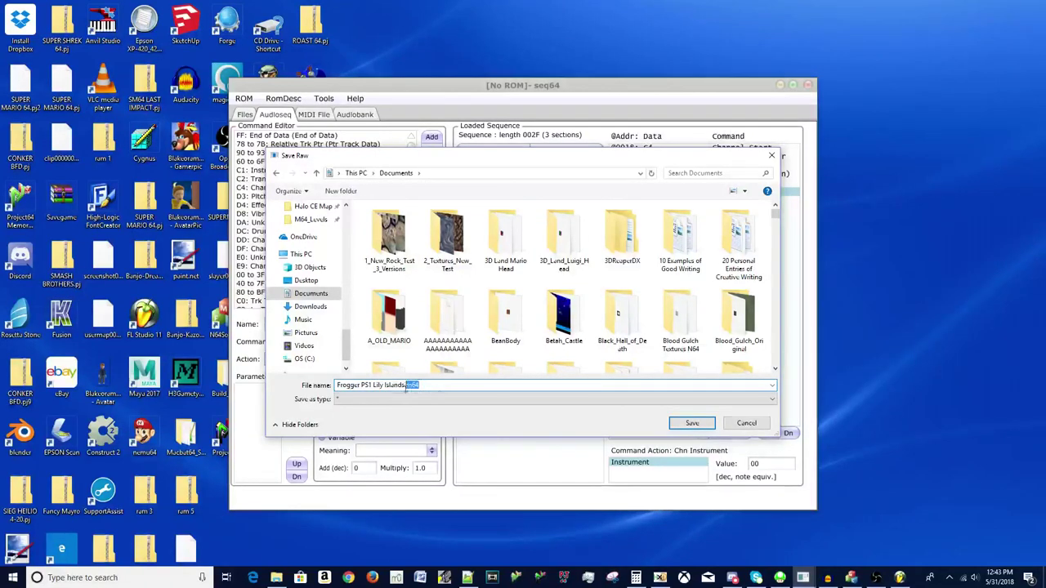
key("Return")
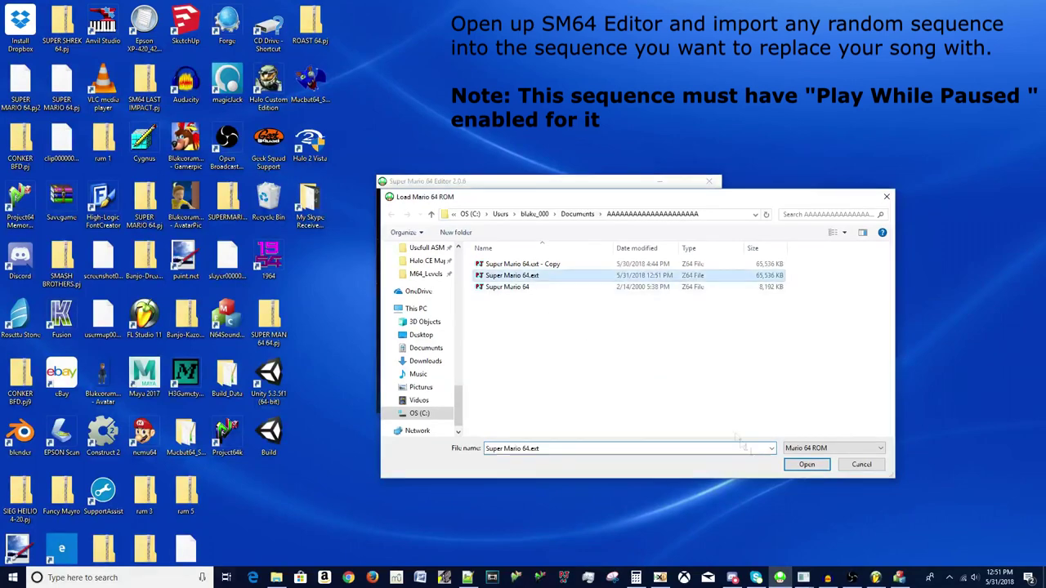
In Super Mario 64 Editor, replace sequence 0x02 - Title Screen with an existing .m64 file from the Converted Music folder.
left_click(688, 204)
left_click(539, 238)
left_click(538, 238)
left_click(539, 239)
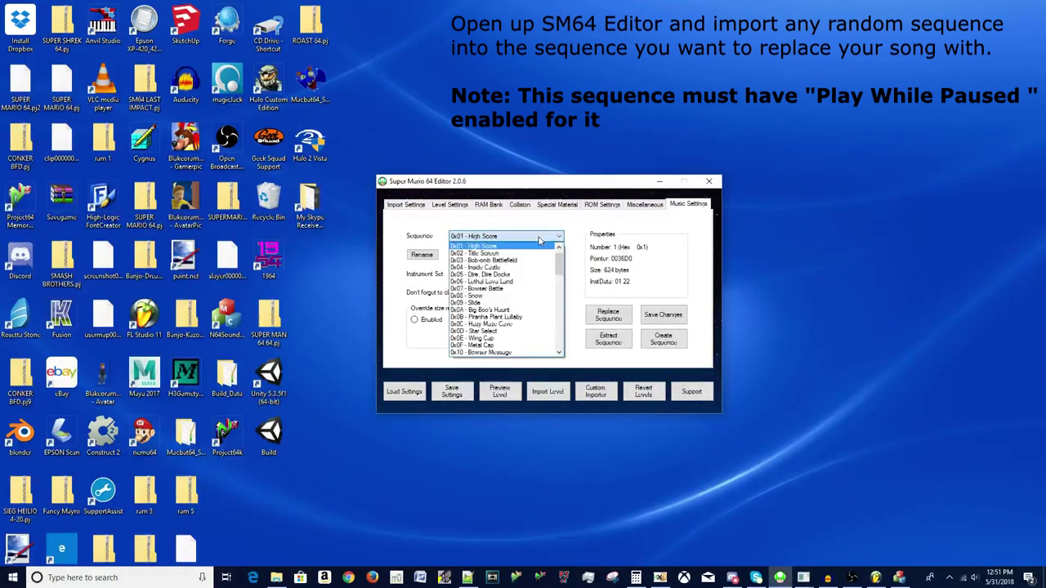
left_click(536, 257)
left_click(608, 315)
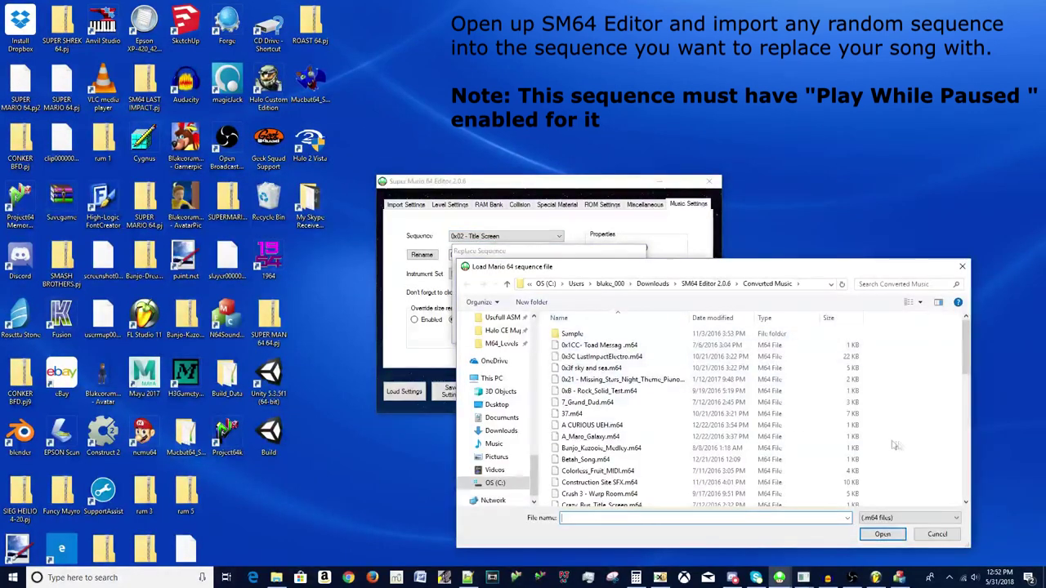
left_click(666, 437)
left_click(666, 436)
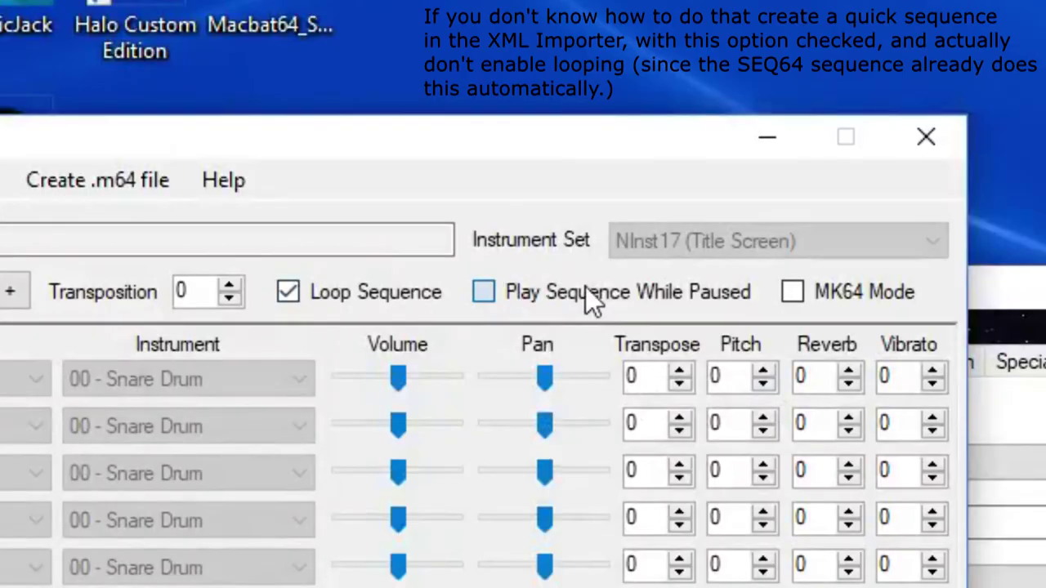
Enable Play Sequence While Paused in the .m64 importer.
left_click(585, 290)
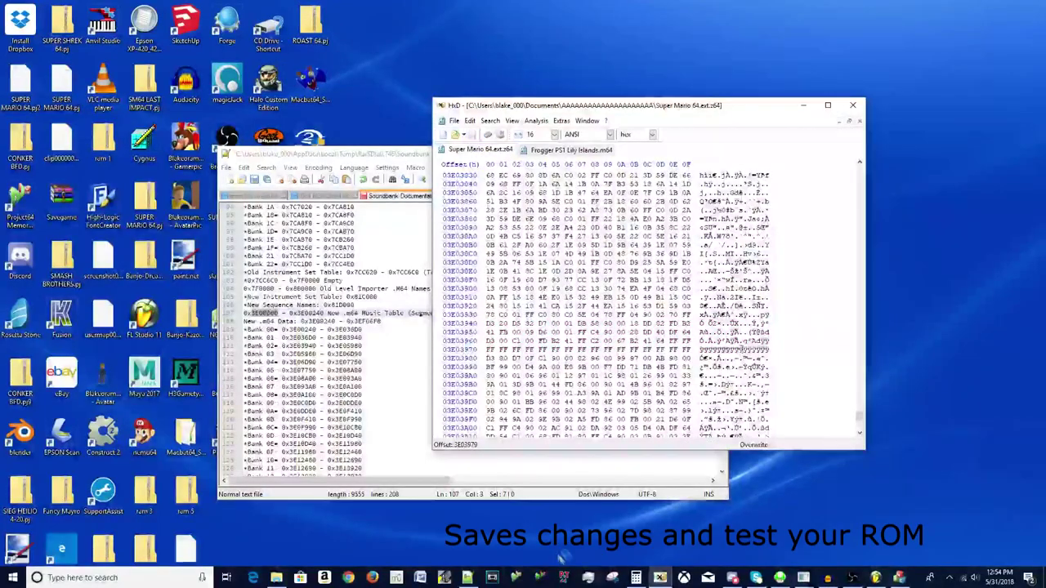
Switch to Project64 and launch the edited Super Mario 64 ROM from the recent ROMs to test it.
left_click(579, 97)
mouse_move(607, 209)
left_click(818, 209)
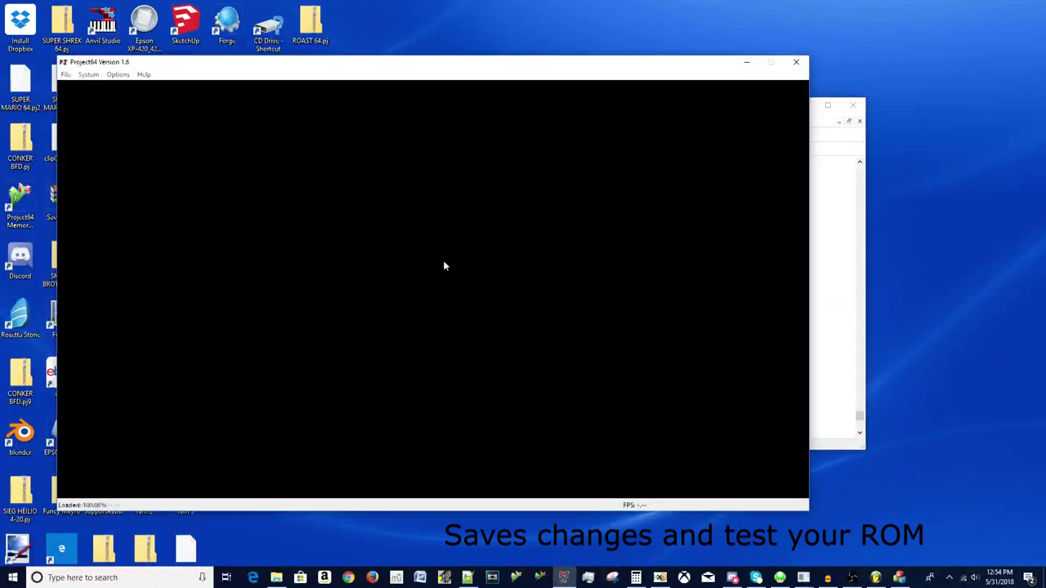
key("Return")
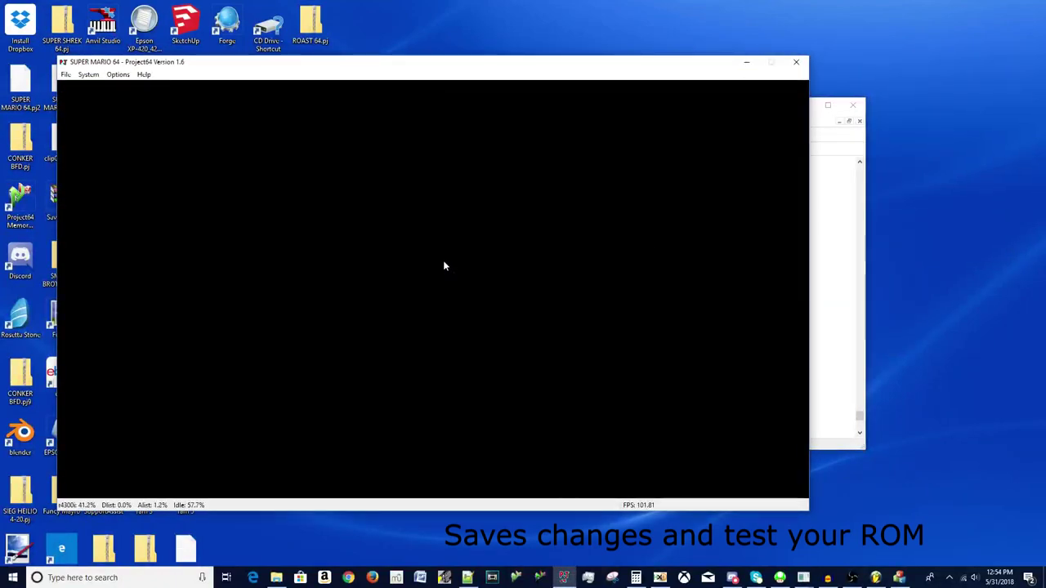